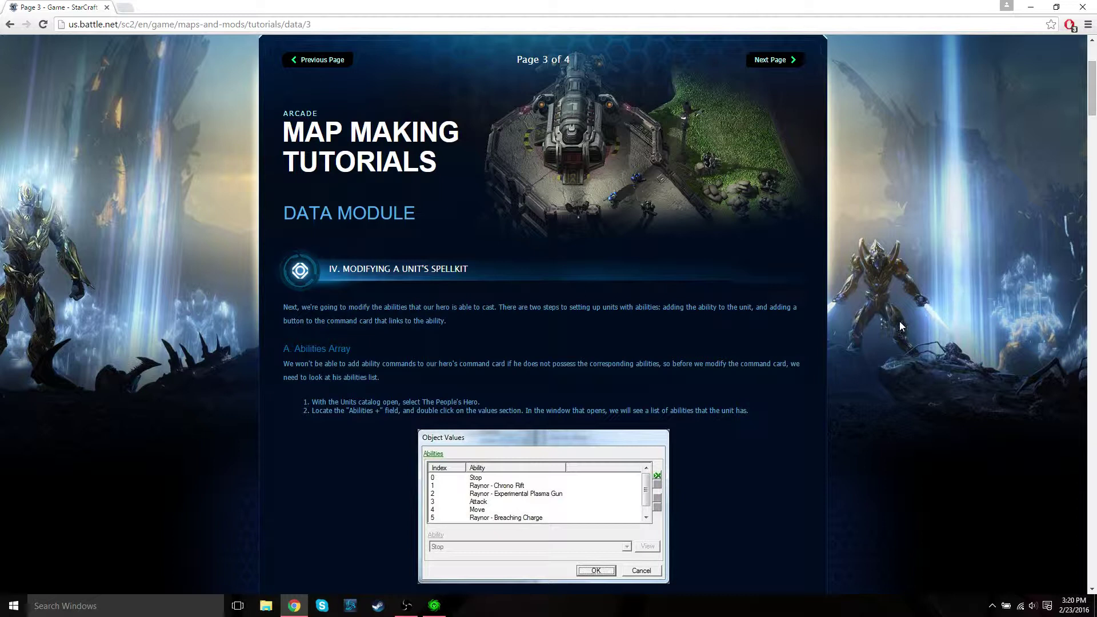
- Switch from the Battle.net Data Module tutorial page to the StarCraft II Editor window
key(alt+Tab)
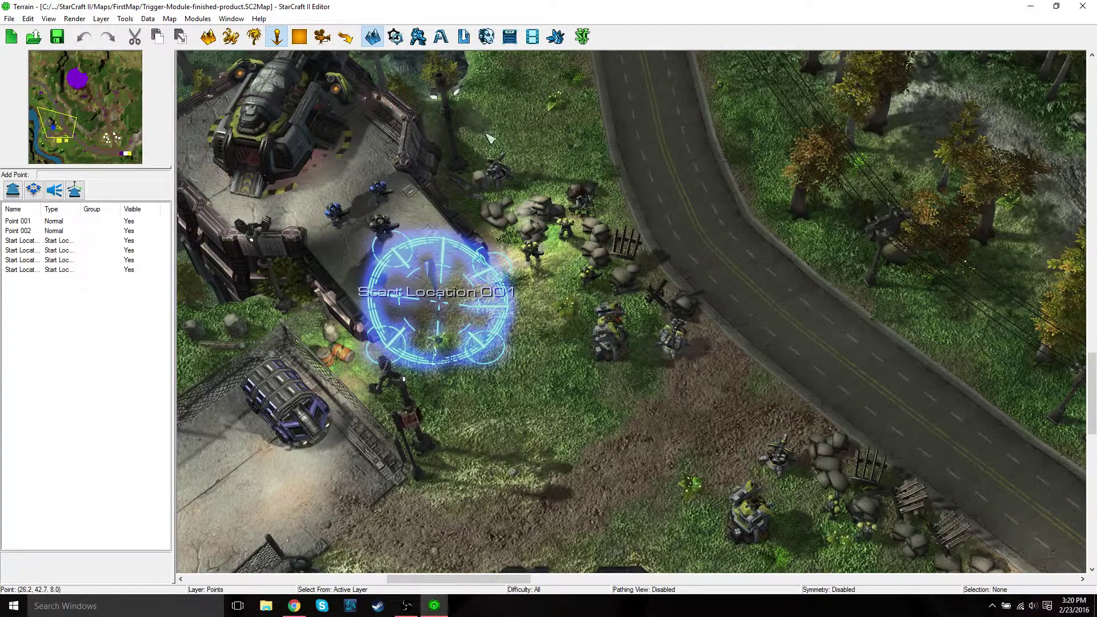
- Switch from the Terrain view to the Data editor's Units list
click(418, 36)
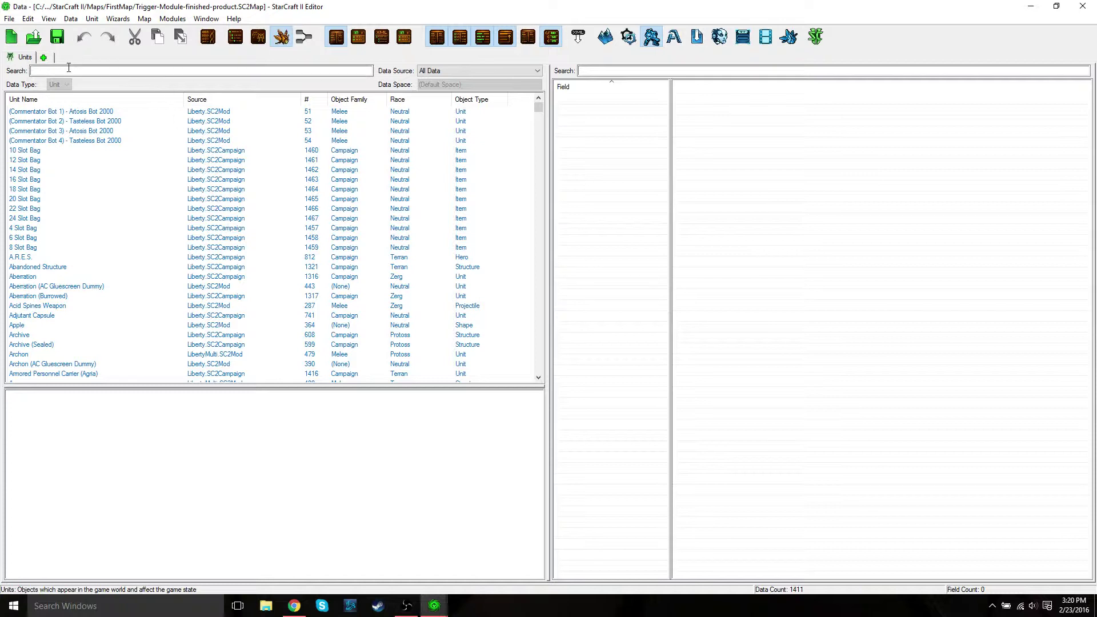
- Open the Units catalog, filter it with 'people' and select The People's Hero
click(44, 59)
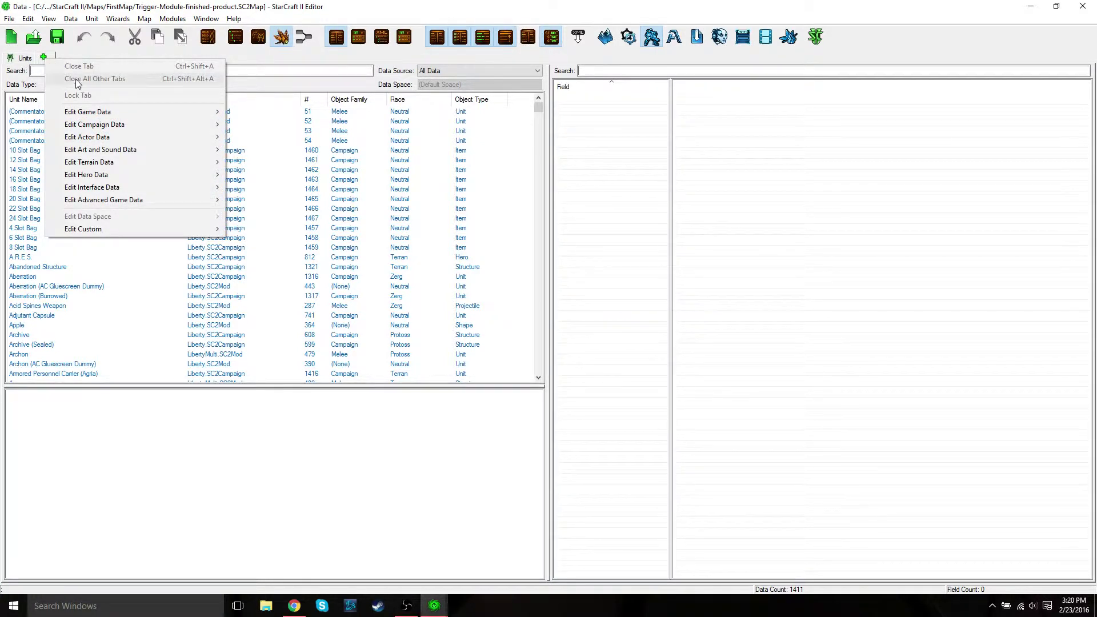
mouse_move(123, 113)
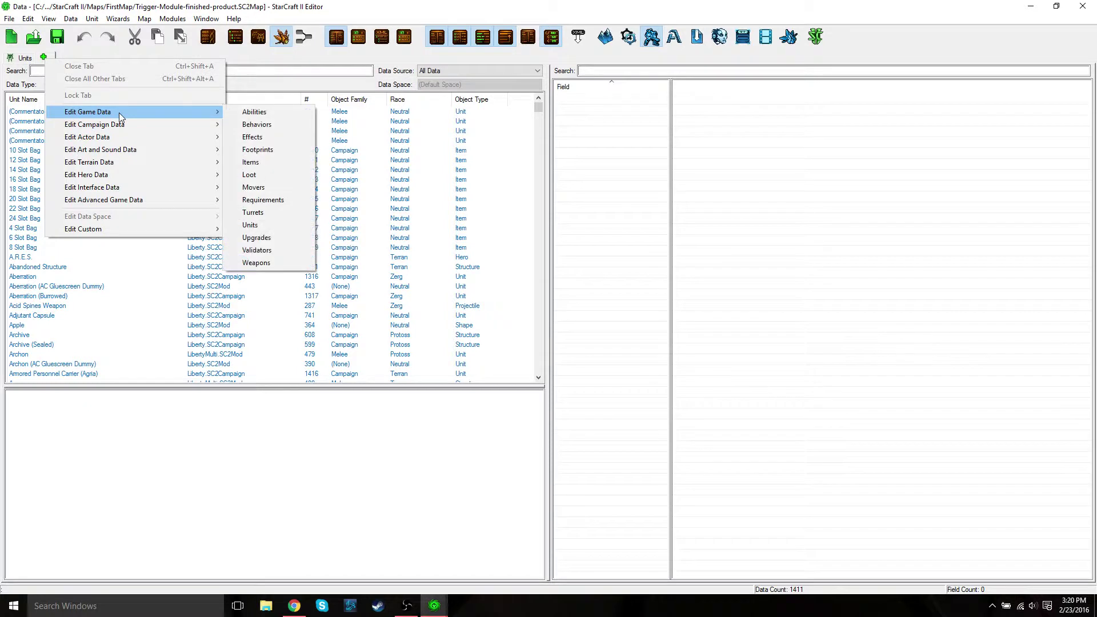
click(266, 225)
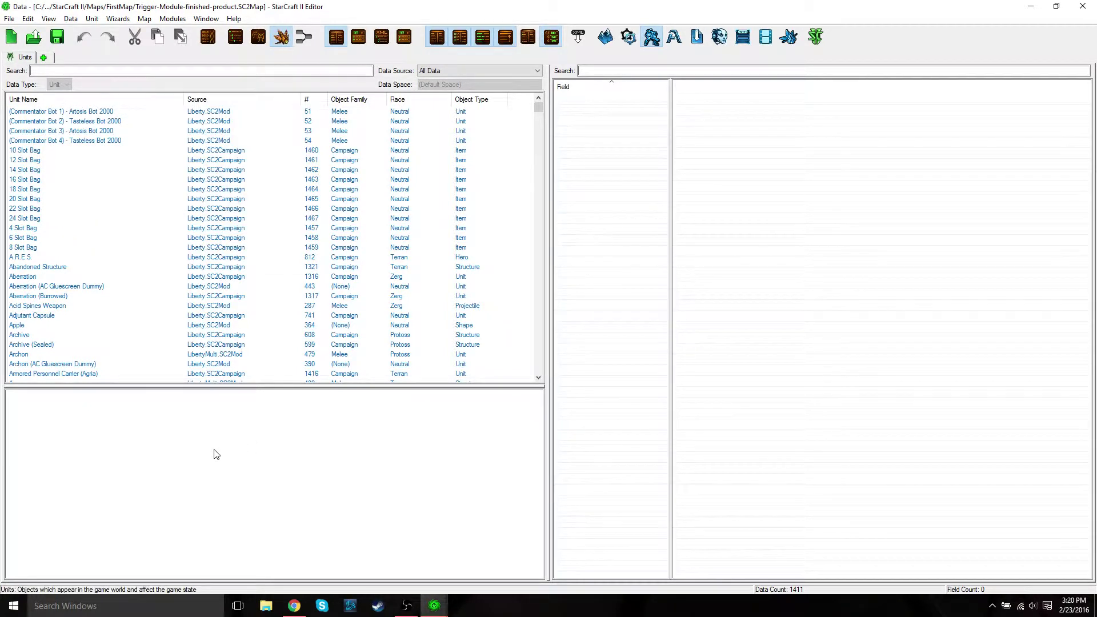
click(80, 68)
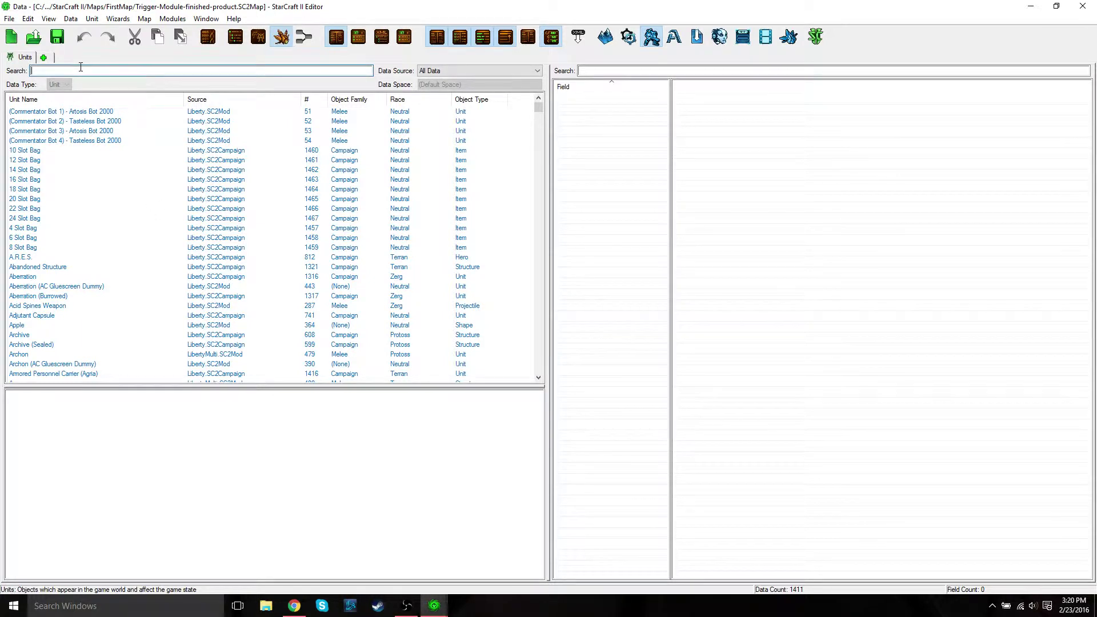
text(people)
click(40, 112)
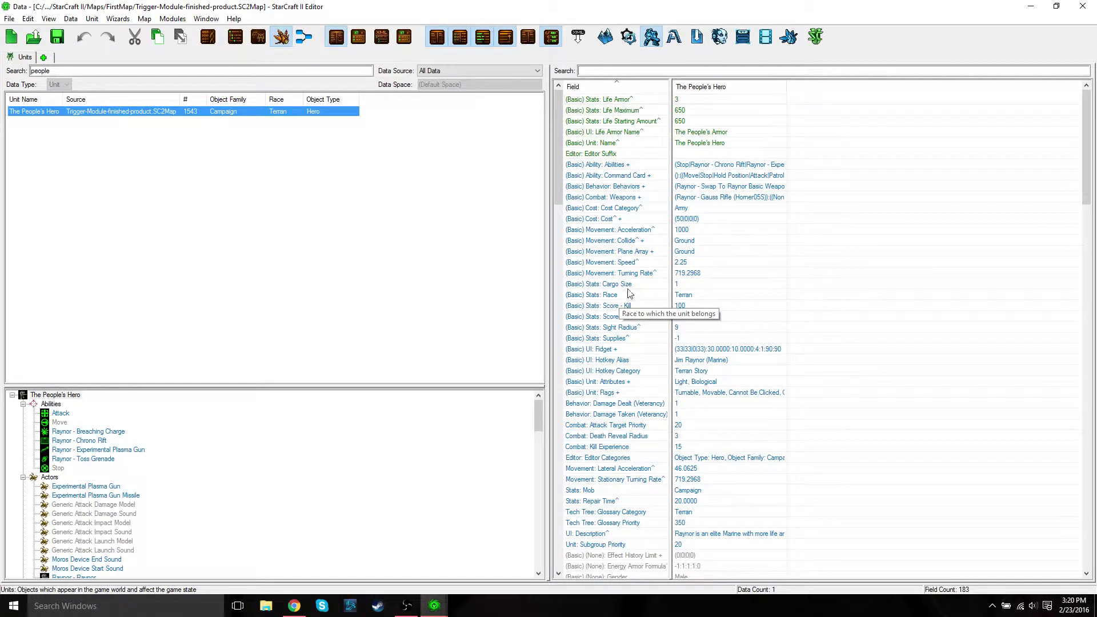
- Open the value list of The People's Hero's '(Basic) Ability: Abilities' field
click(607, 167)
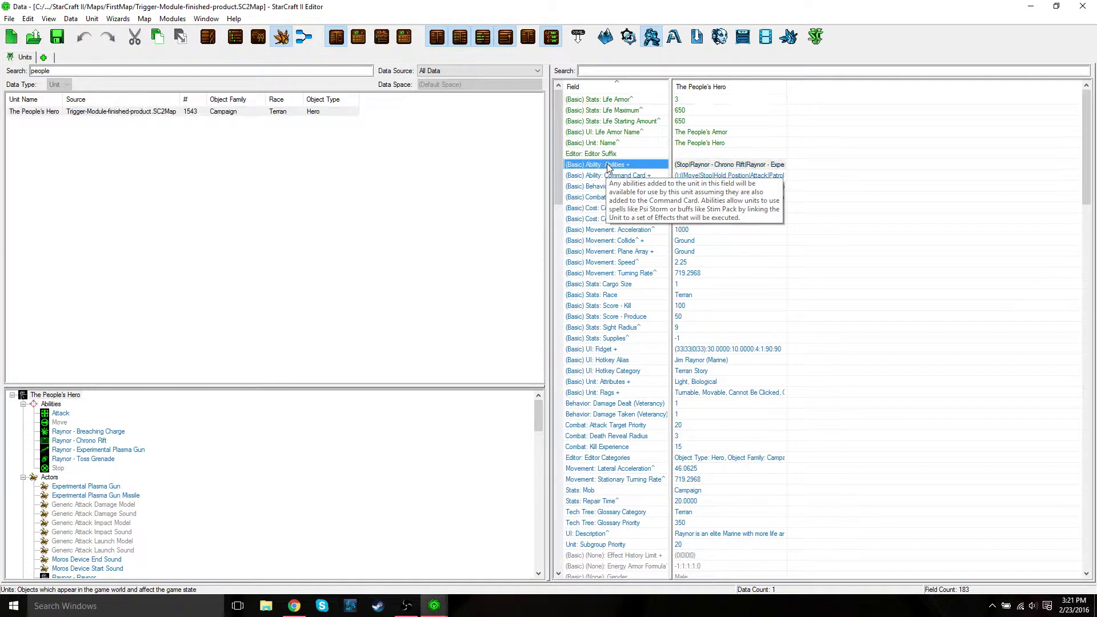
double_click(742, 166)
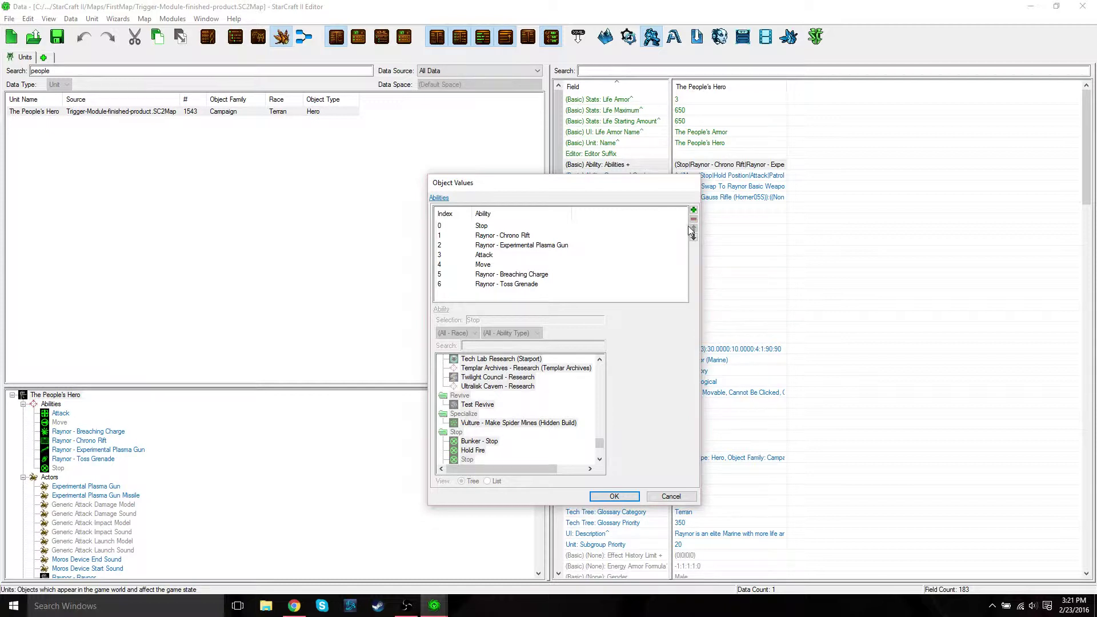
- Review the Stop, Attack and Move entries in the ability list
click(483, 226)
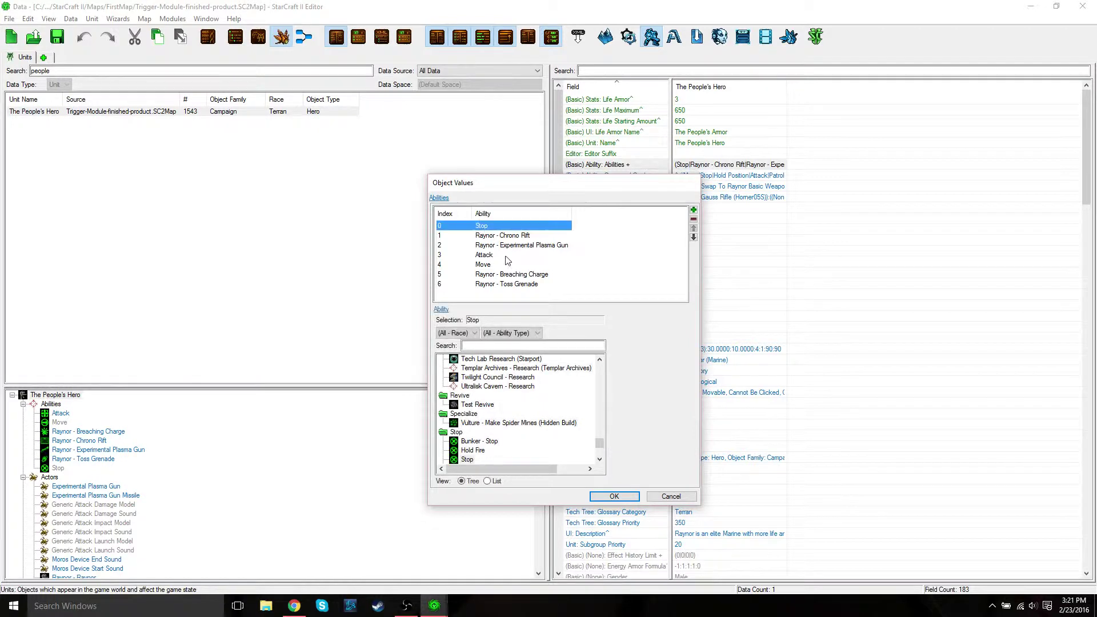
click(493, 265)
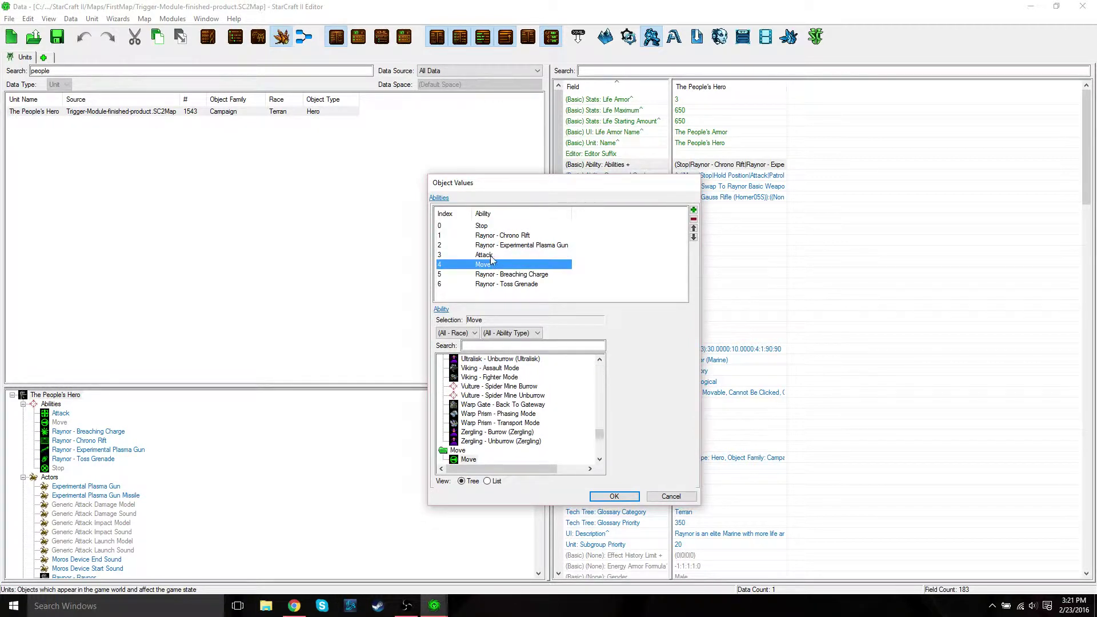
click(492, 227)
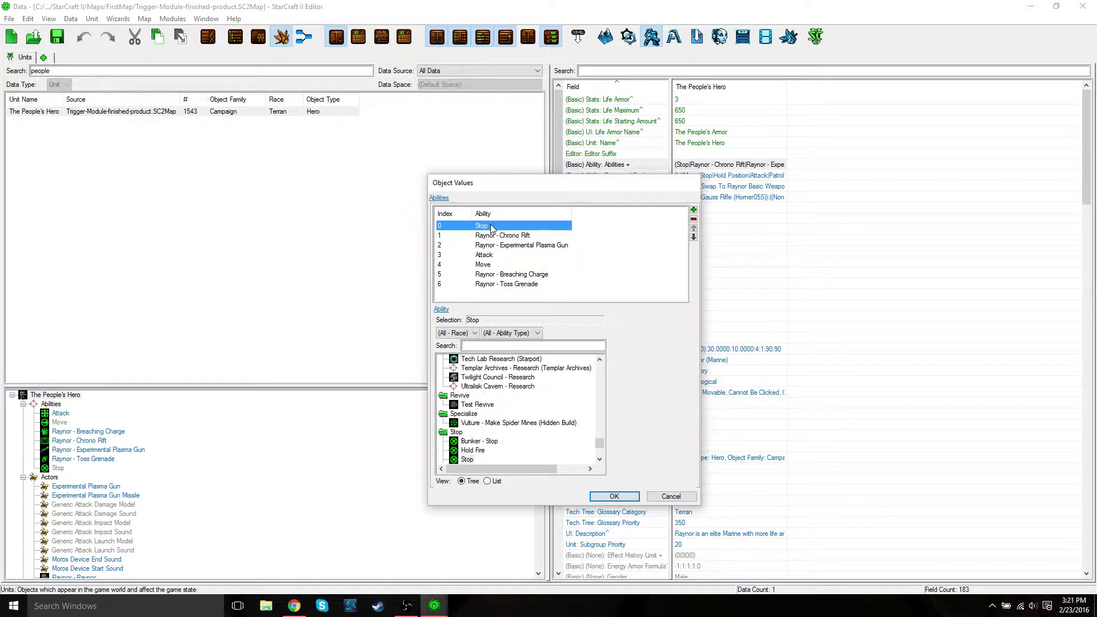
click(500, 256)
click(495, 266)
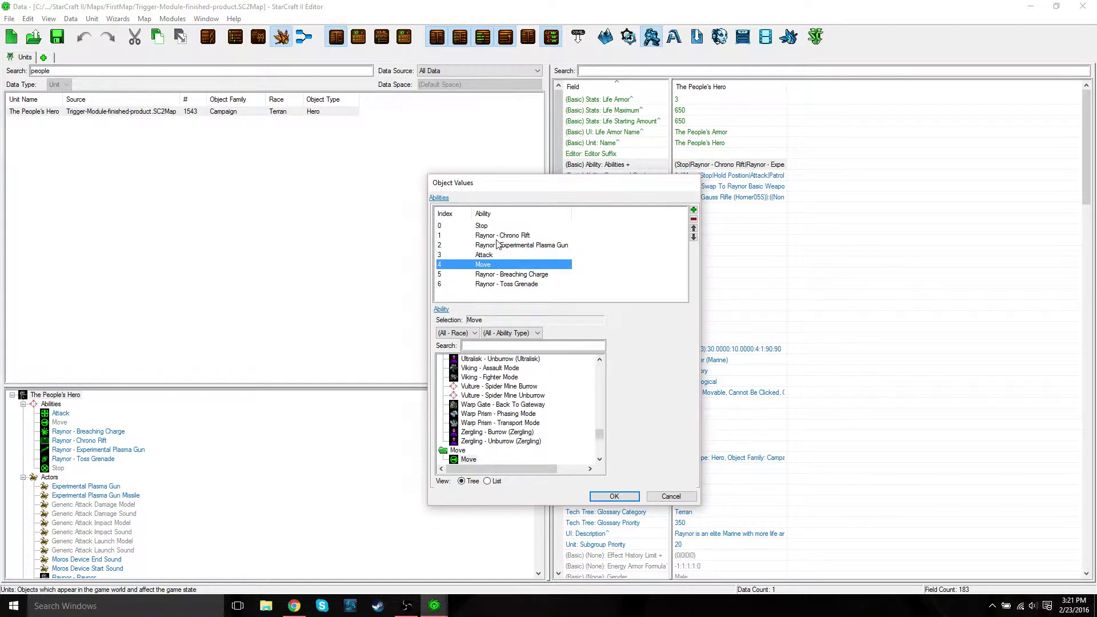
- Remove Chrono Rift, Experimental Plasma Gun, Breaching Charge and Toss Grenade from the list
click(489, 237)
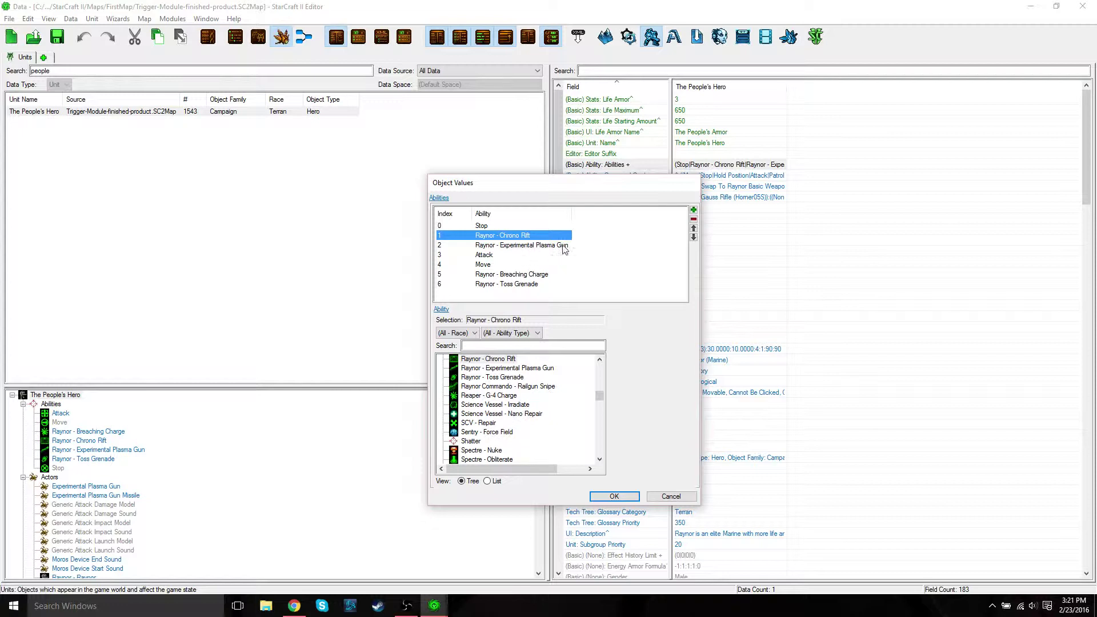
click(693, 219)
click(514, 237)
click(693, 219)
click(514, 256)
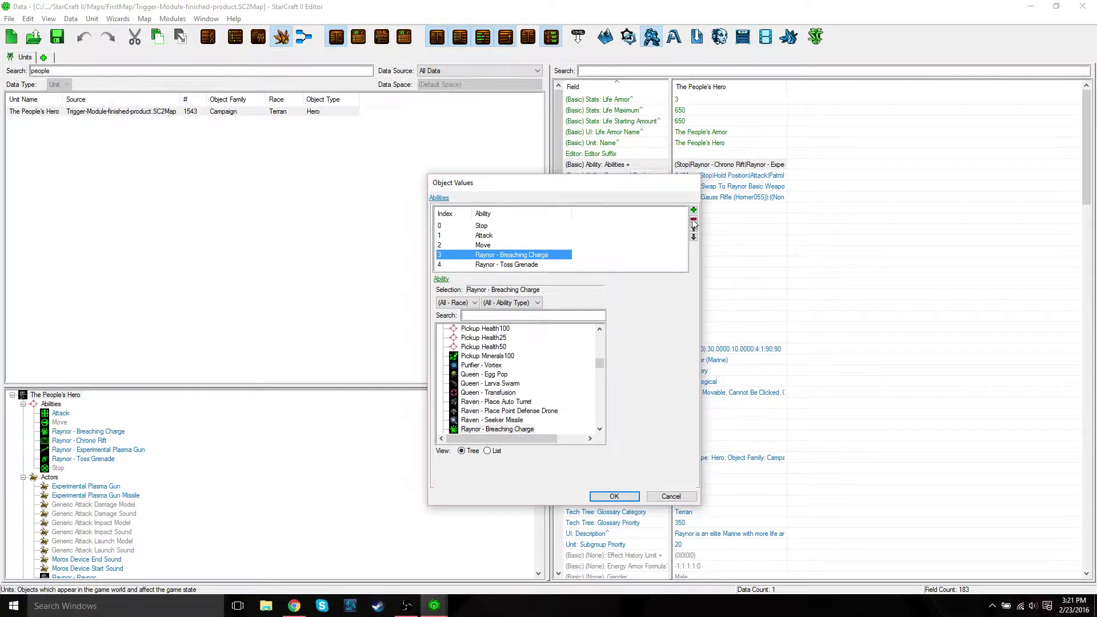
click(693, 220)
click(543, 254)
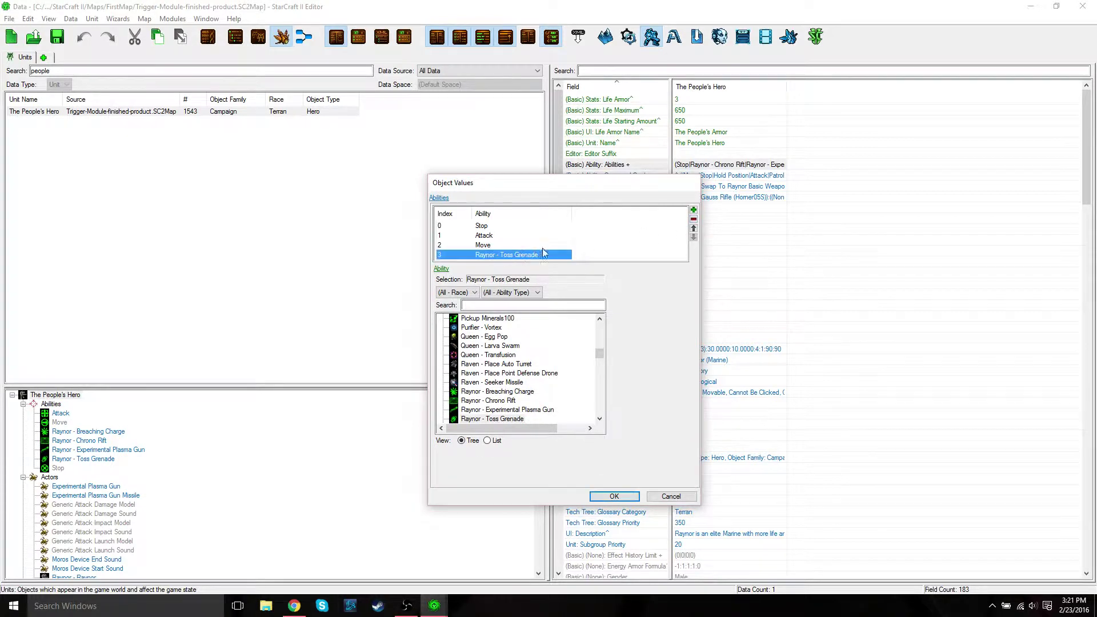
click(693, 220)
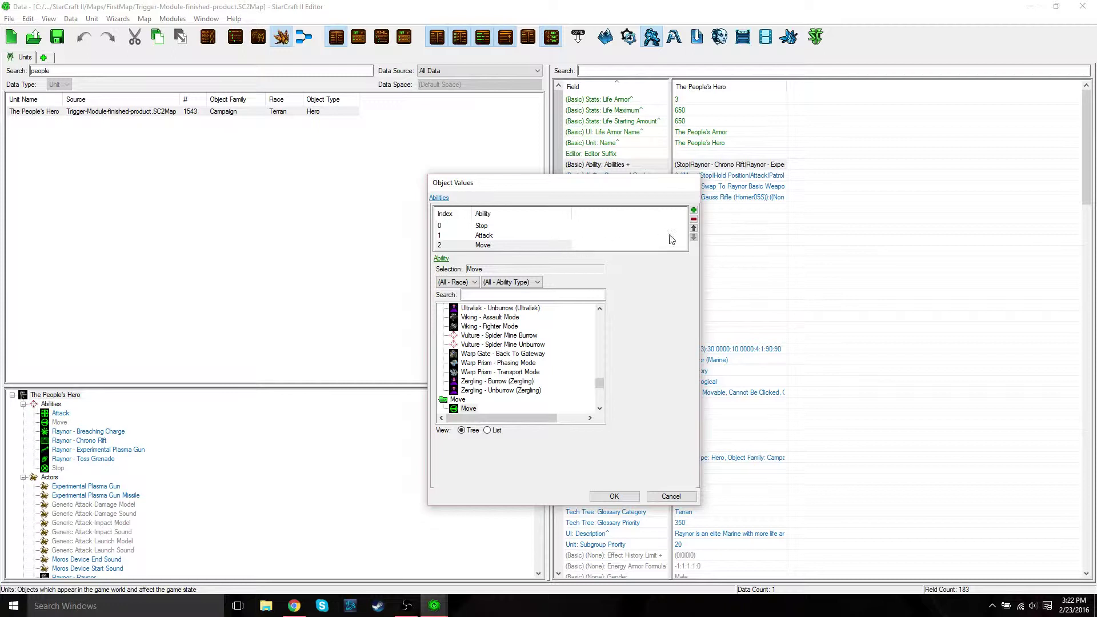
- Add a fourth ability slot, found by searching 'ray', and confirm the list
click(694, 210)
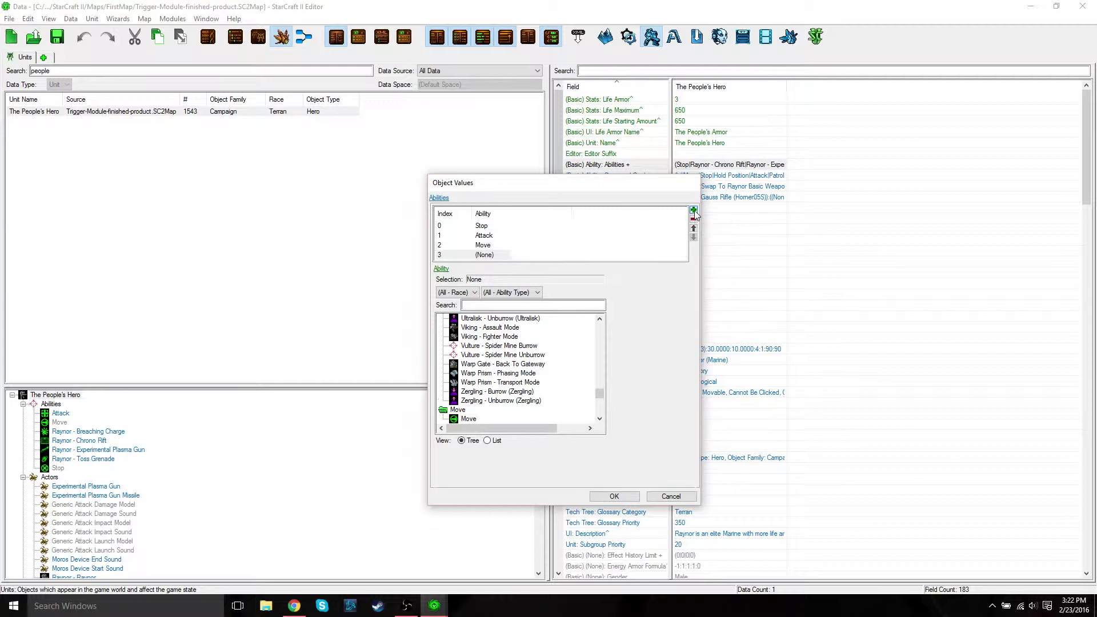
click(483, 305)
text(ray)
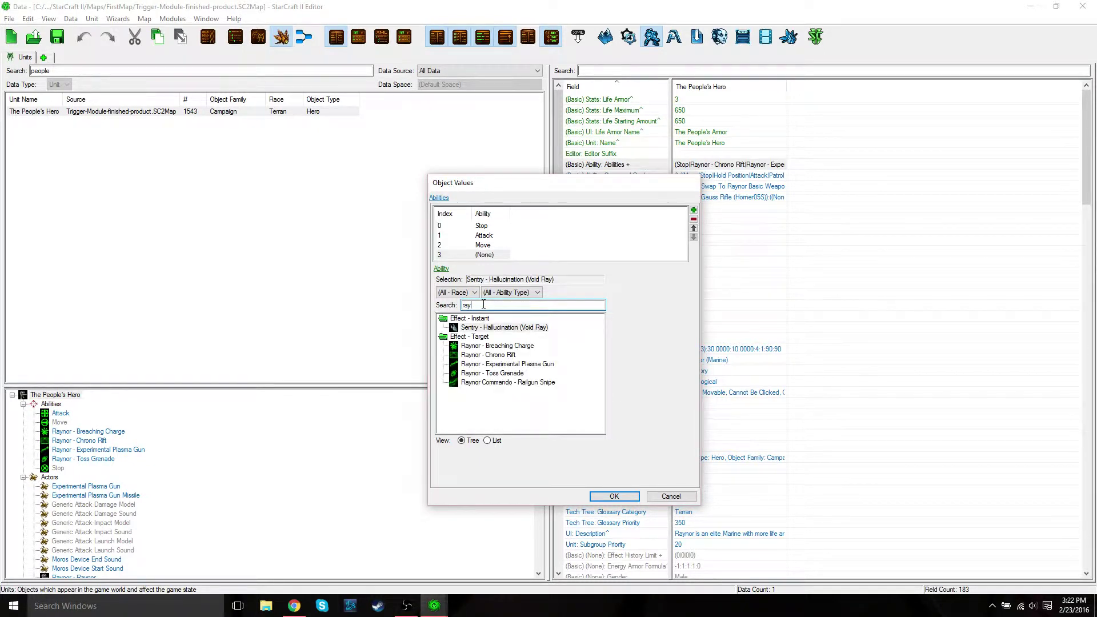
click(495, 383)
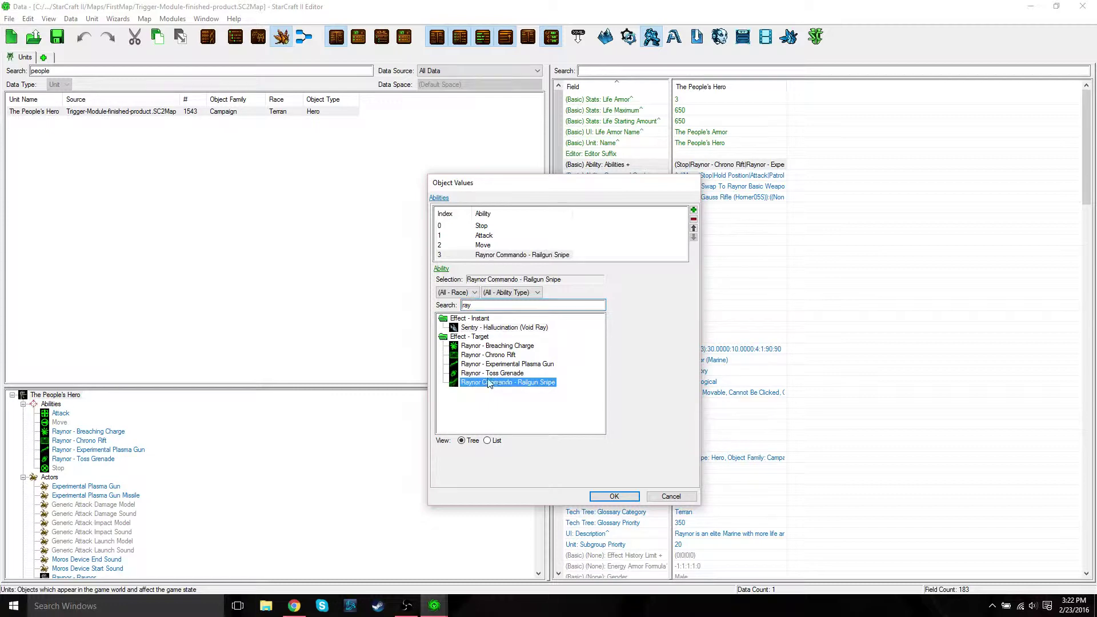
click(614, 497)
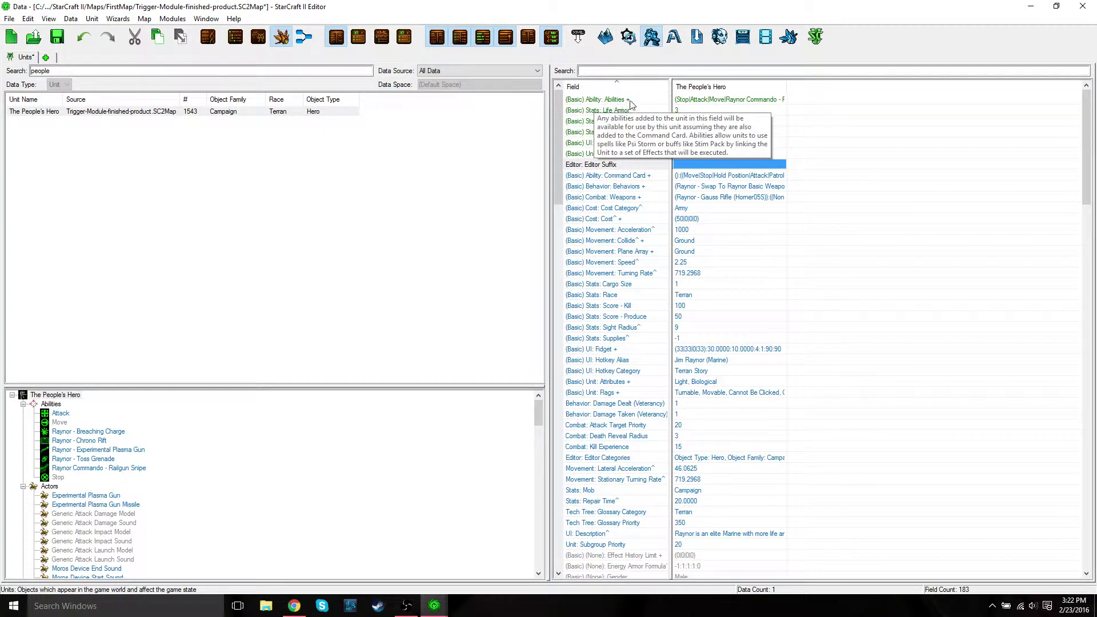
- Add Tychus - Toss Grenade to the hero's abilities, found by searching 'tychu'
double_click(718, 103)
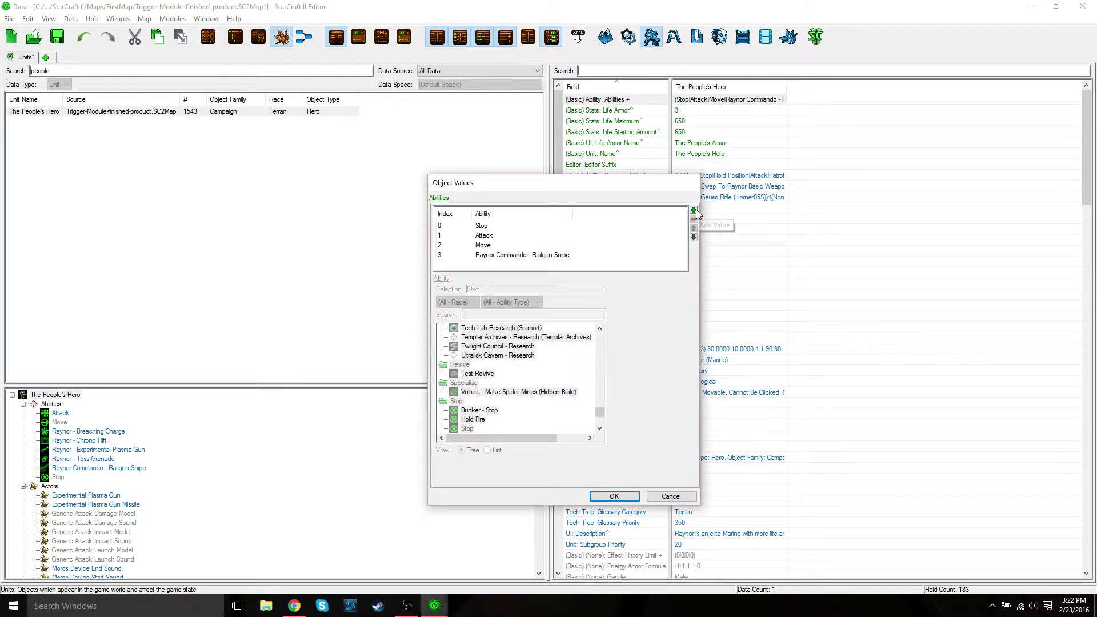
click(694, 210)
click(519, 317)
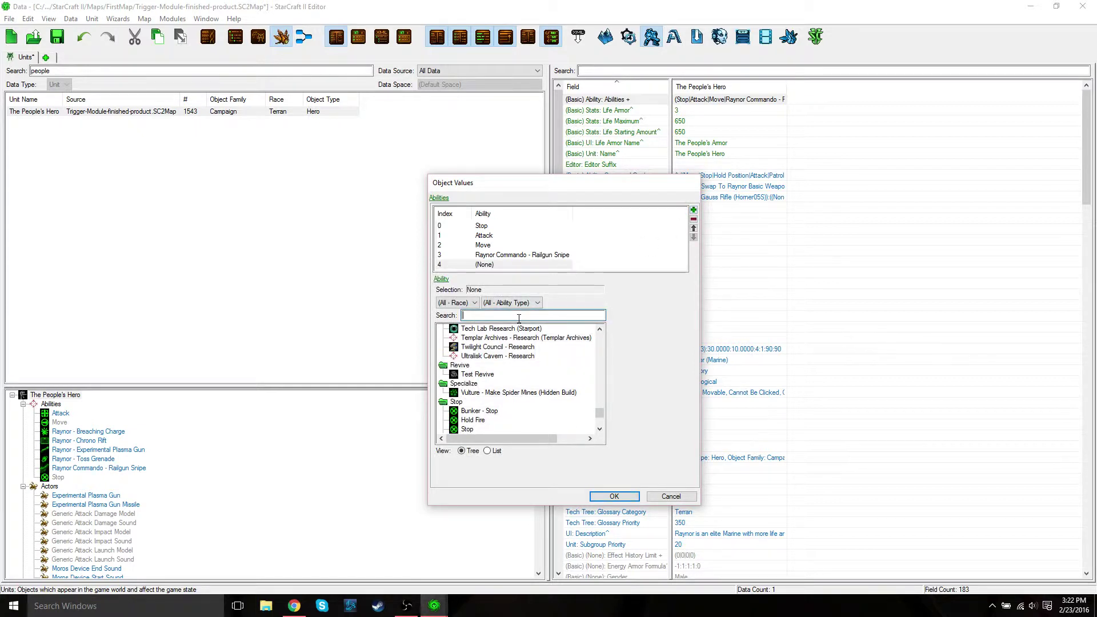
text(ty)
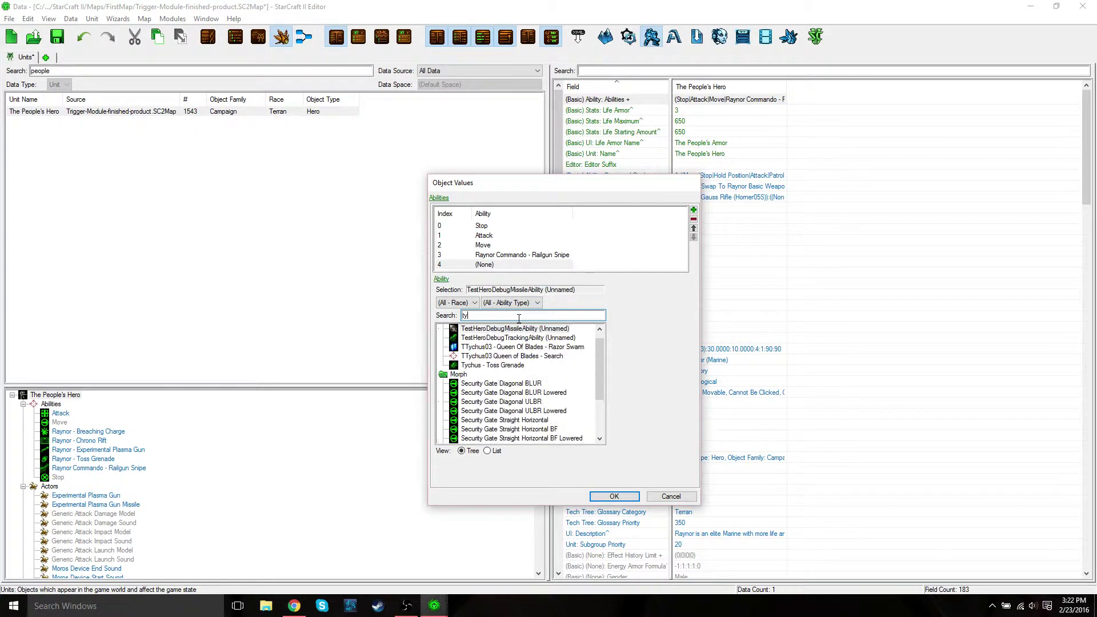
text(chu)
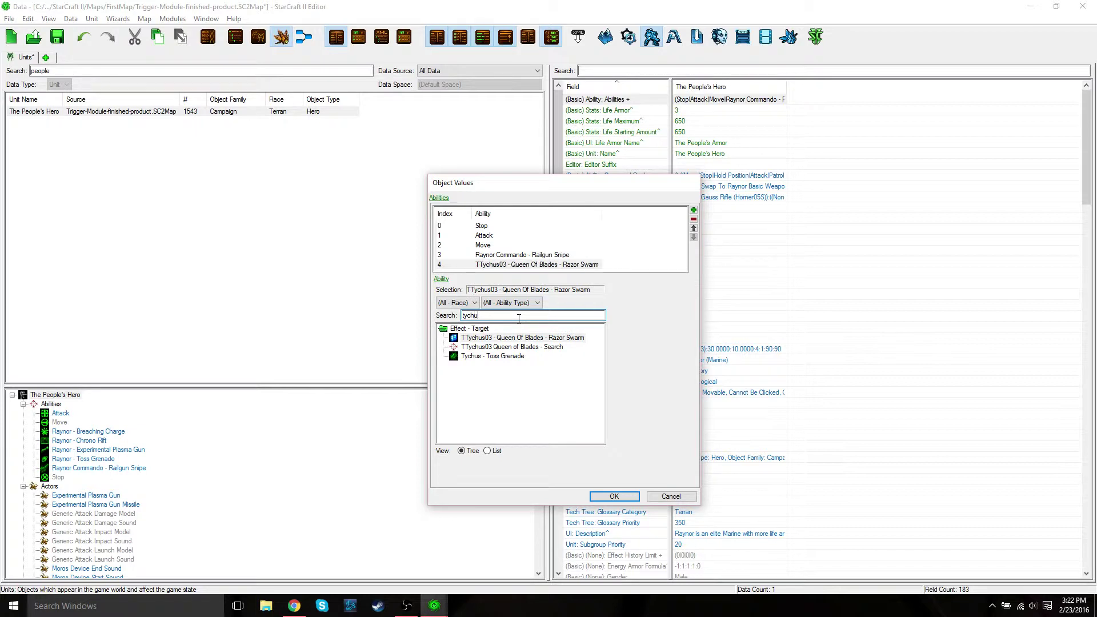
click(510, 364)
click(511, 357)
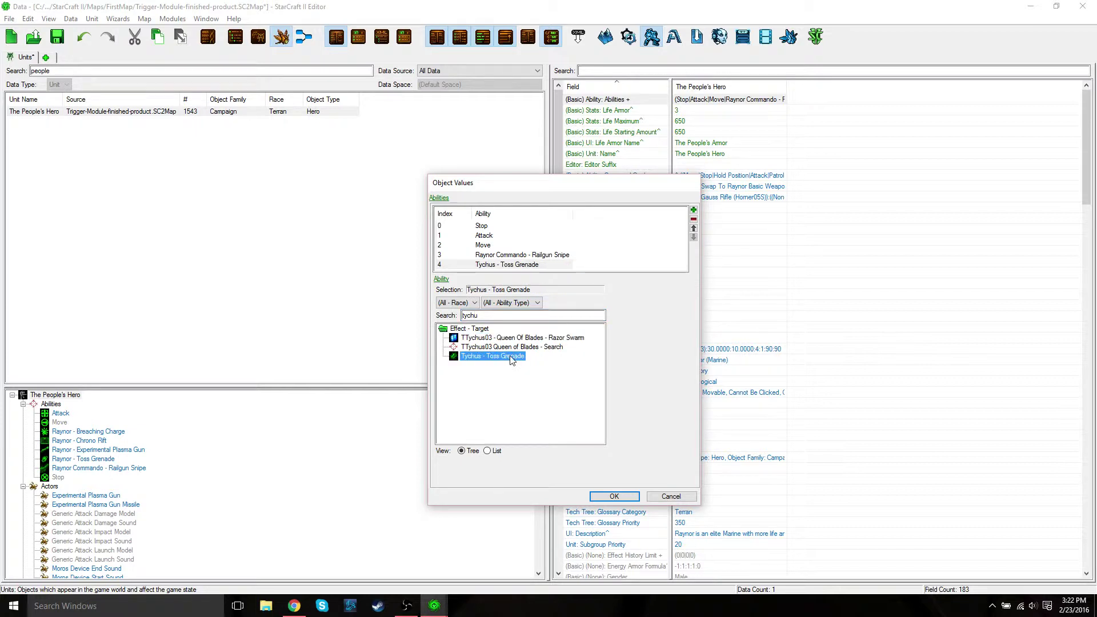
click(613, 497)
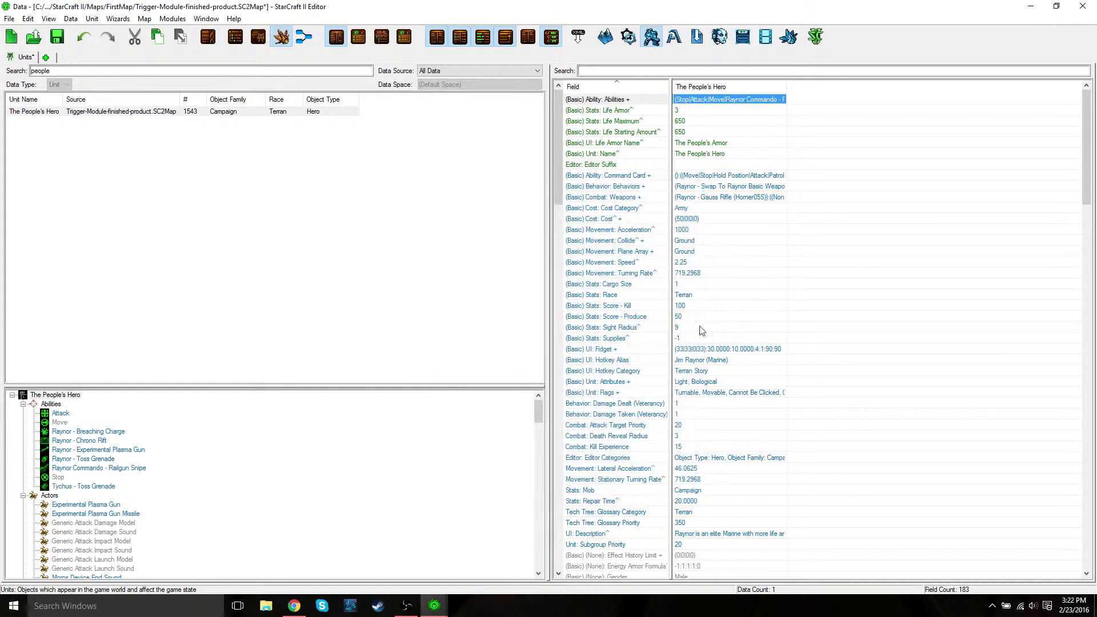
- Add Swann - Place Turret to the hero's abilities, found by searching 'swann'
double_click(718, 102)
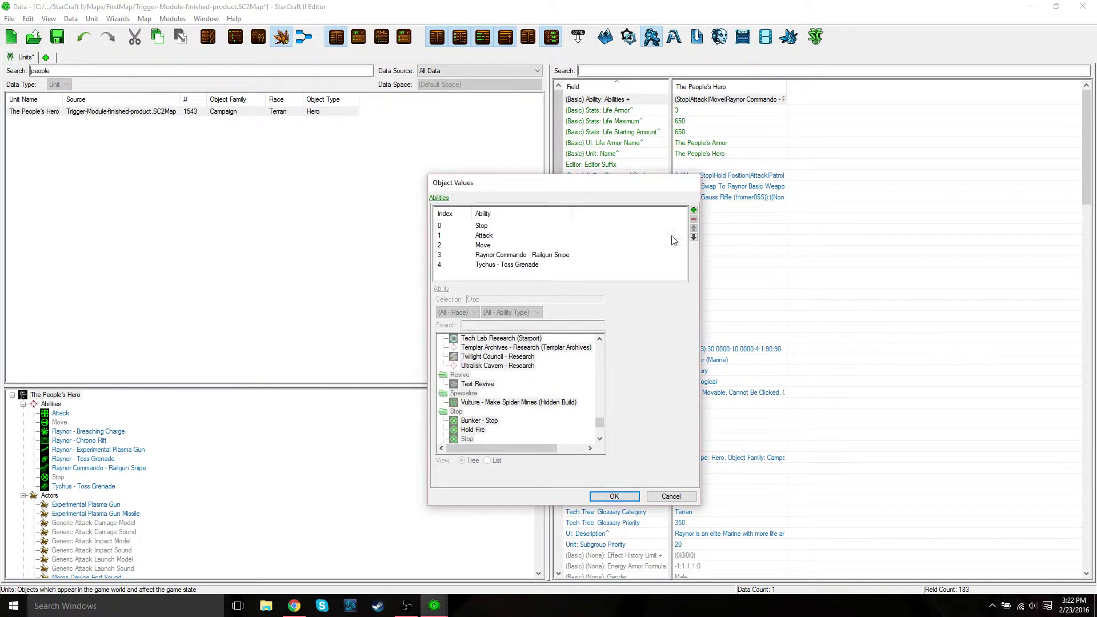
click(694, 210)
click(484, 326)
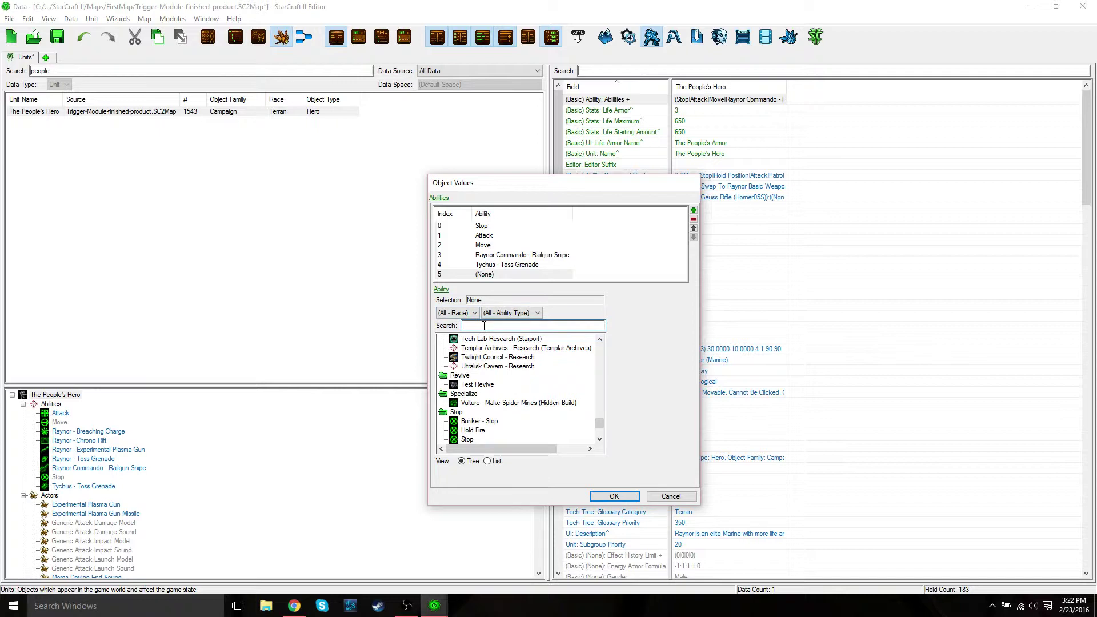
text(swann)
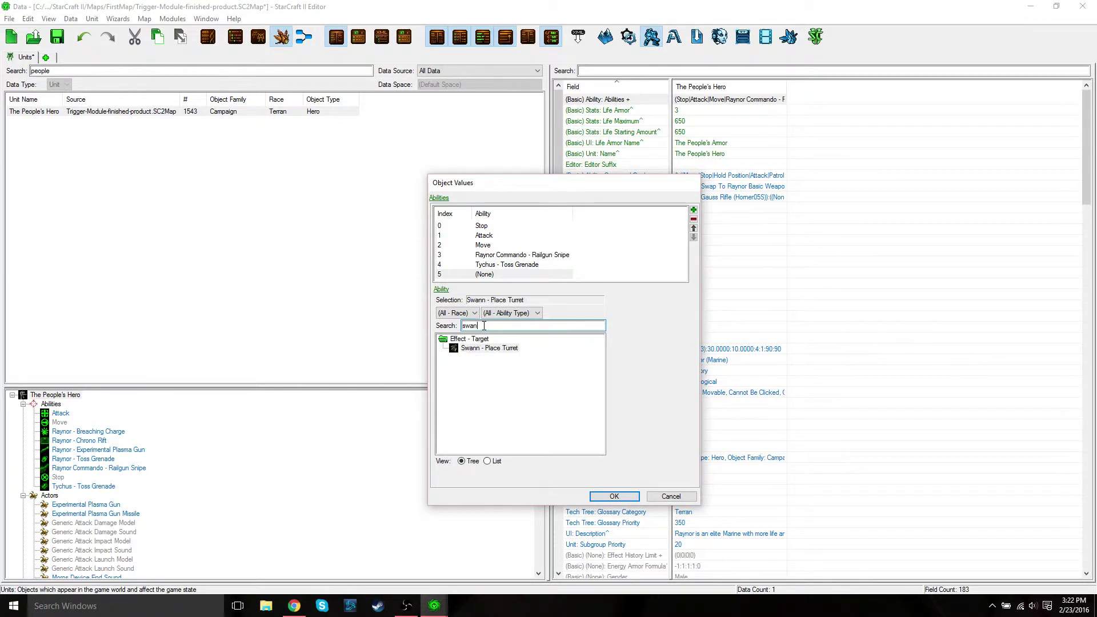
click(502, 350)
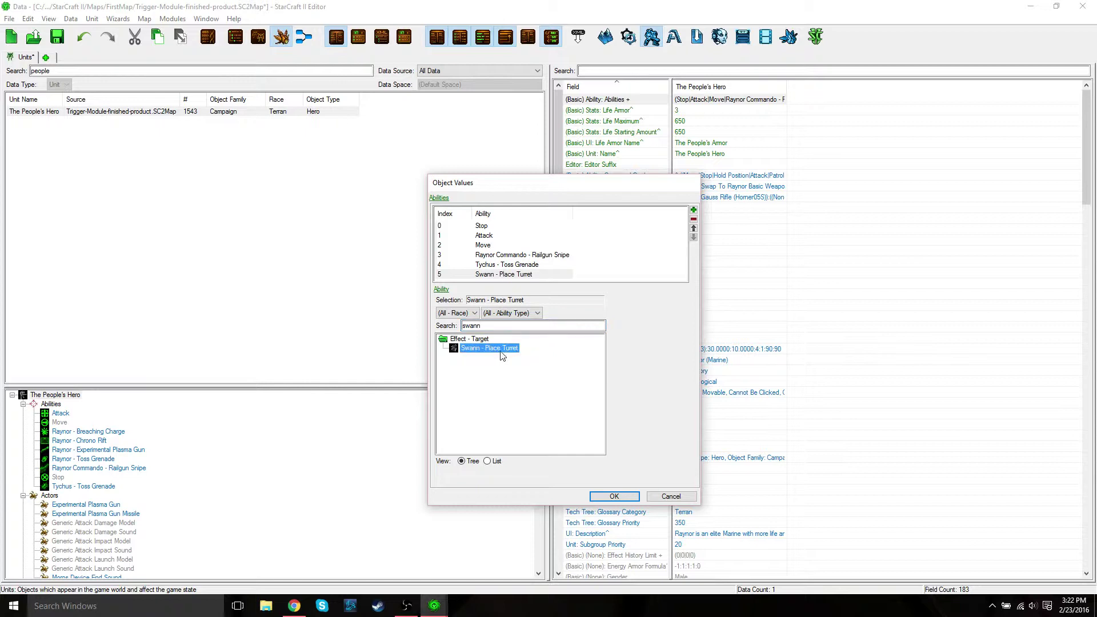
click(614, 497)
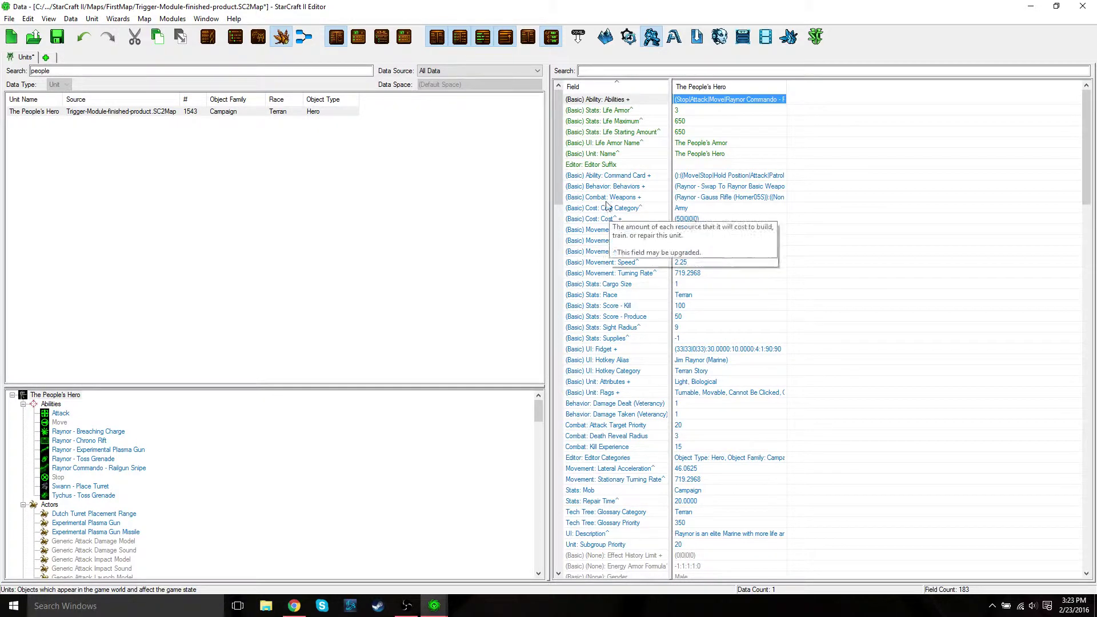
- Open the (Basic) Ability: Command Card field to edit card 1's buttons
mouse_move(591, 181)
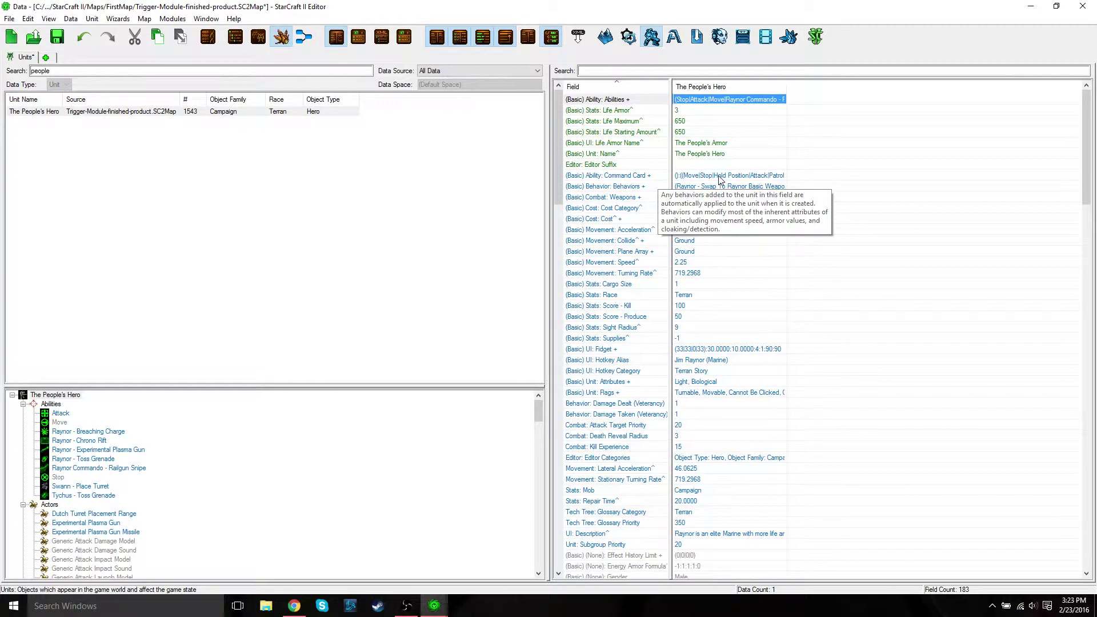
double_click(720, 176)
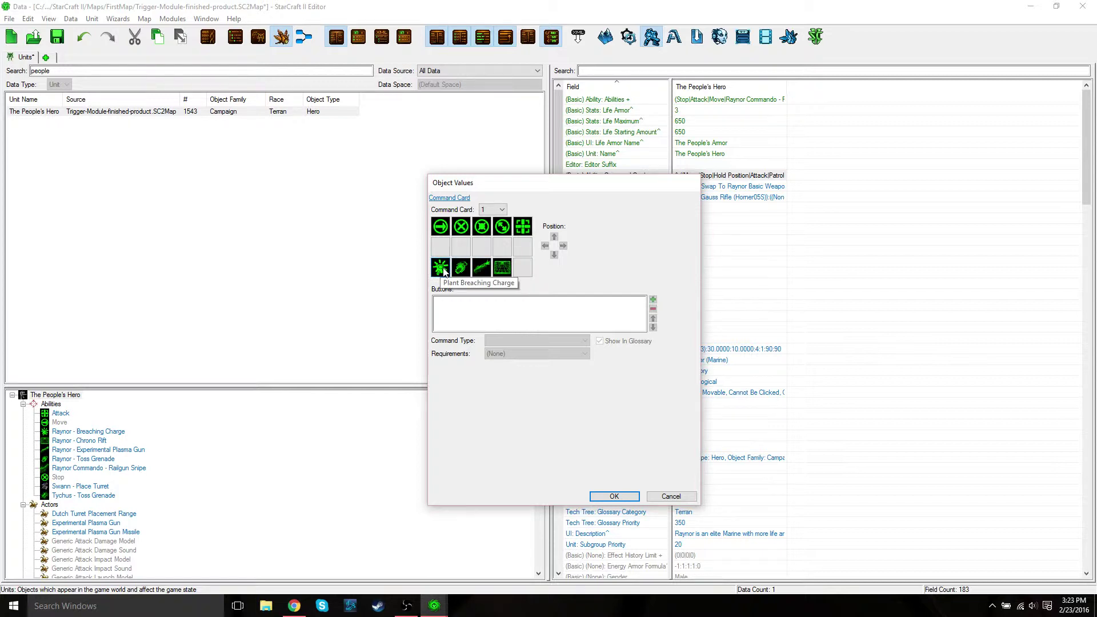
- Delete the Plant Breaching Charge, Grenade (Raynor) and Experimental Plasma Gun buttons from card 1
click(445, 271)
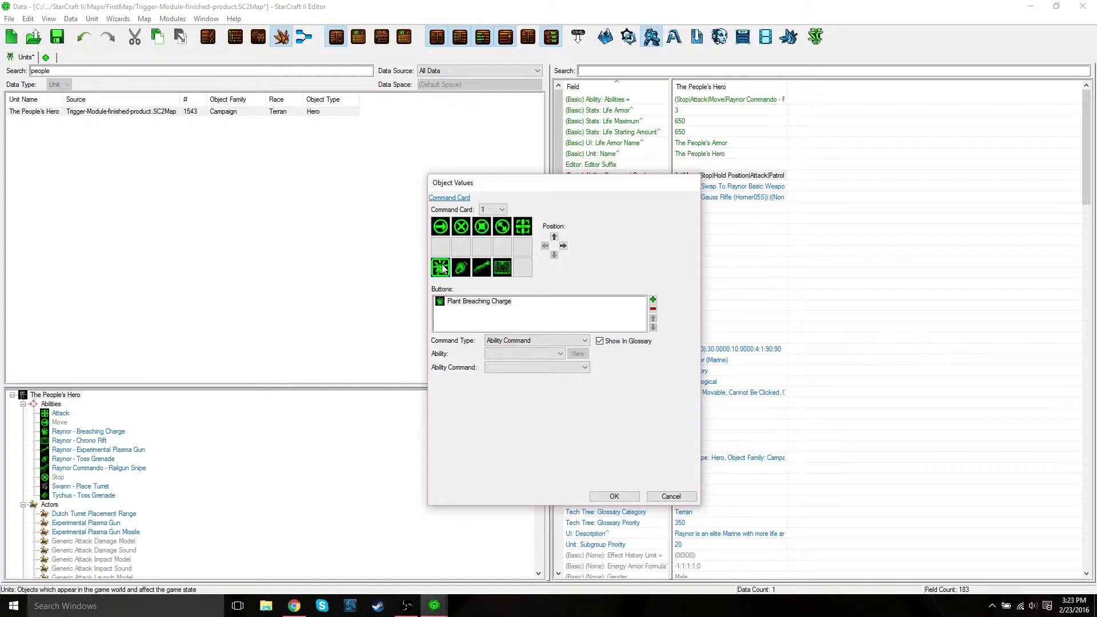
click(654, 309)
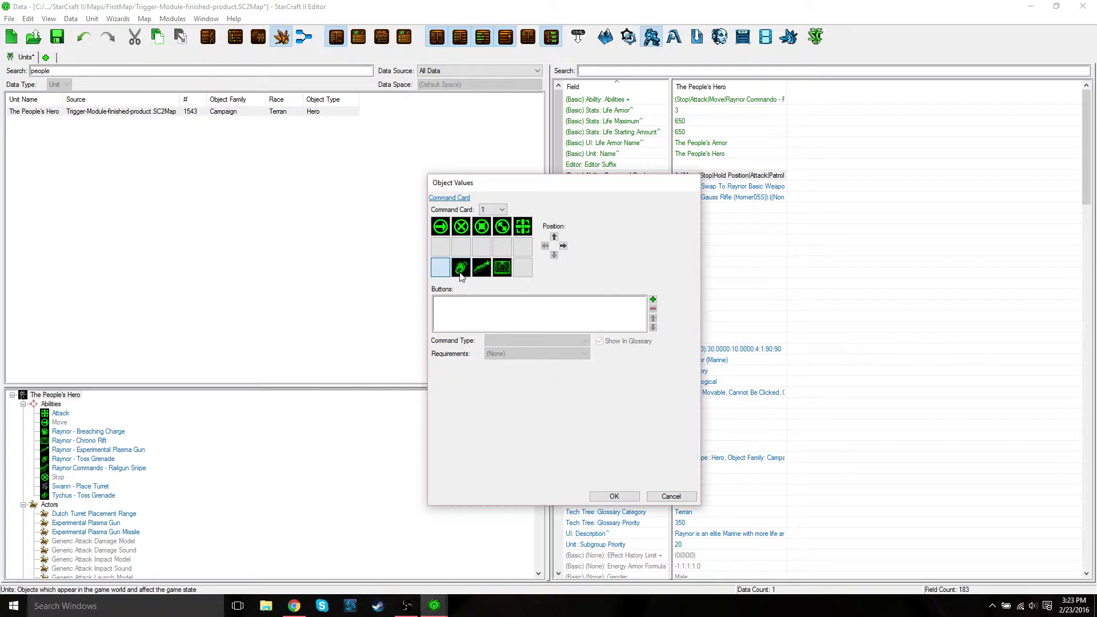
click(460, 271)
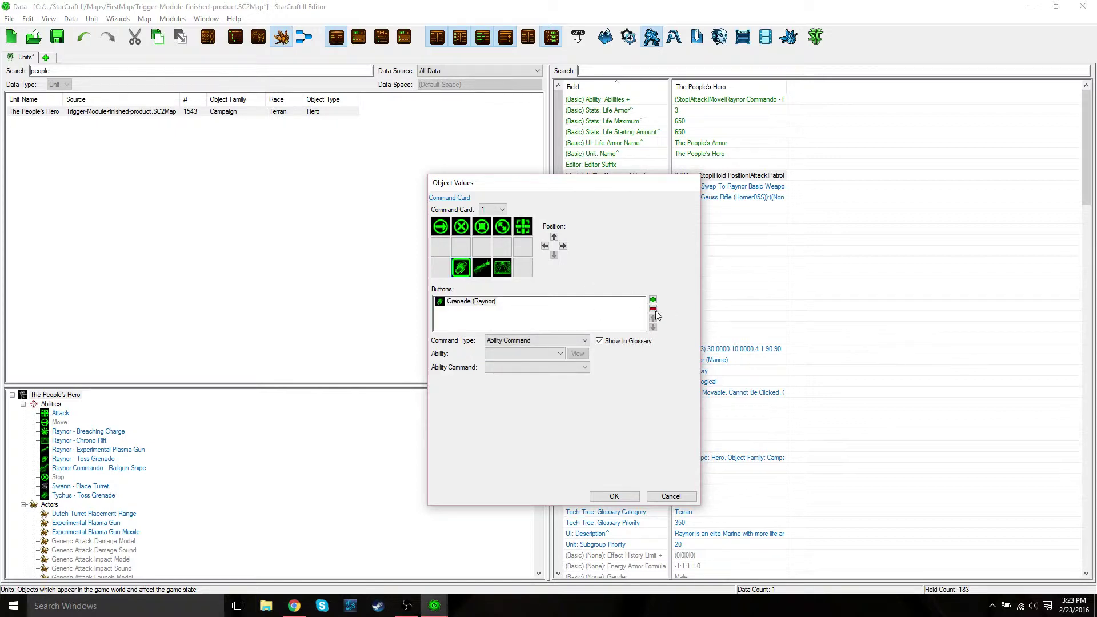
click(654, 309)
click(482, 267)
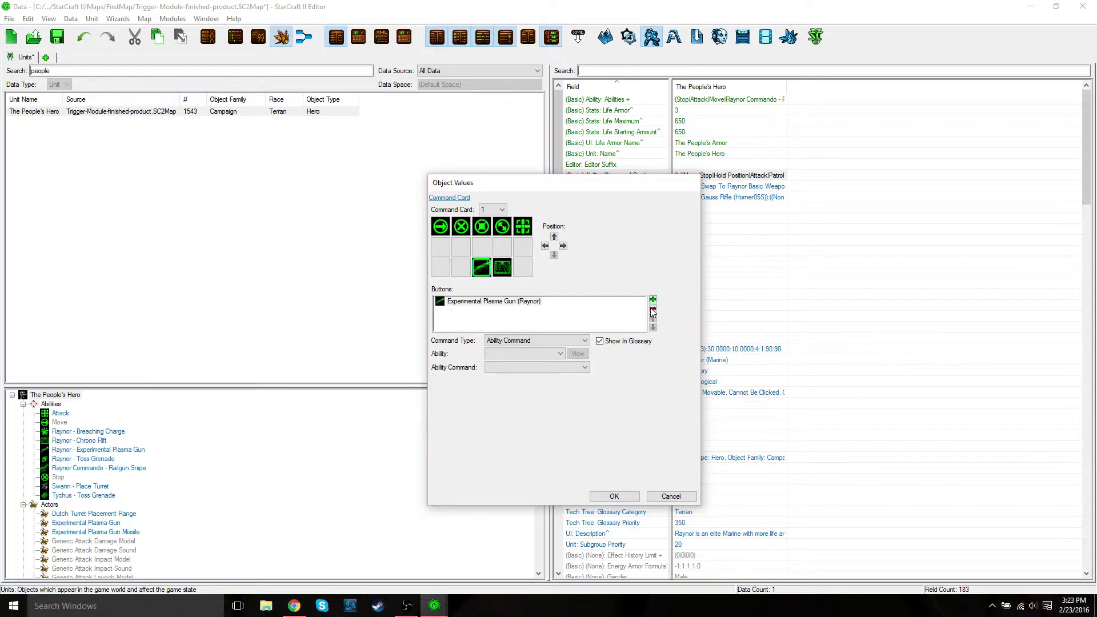
click(653, 311)
click(502, 267)
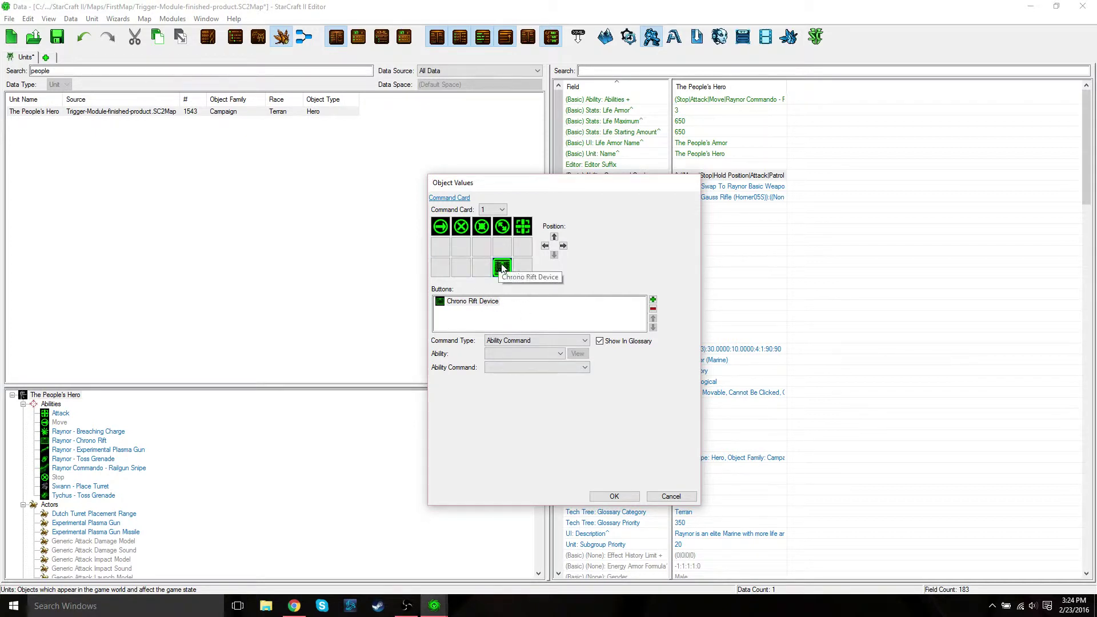
click(514, 369)
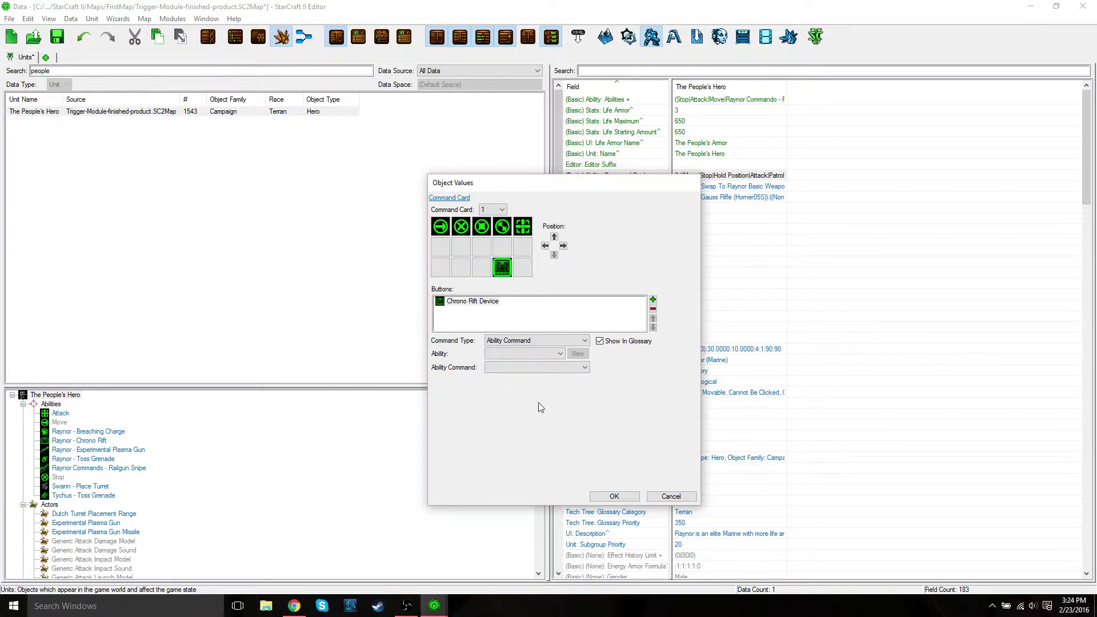
- Swap Chrono Rift Device for a Penetrator Round (Raynor) button in the bottom-left slot
click(653, 310)
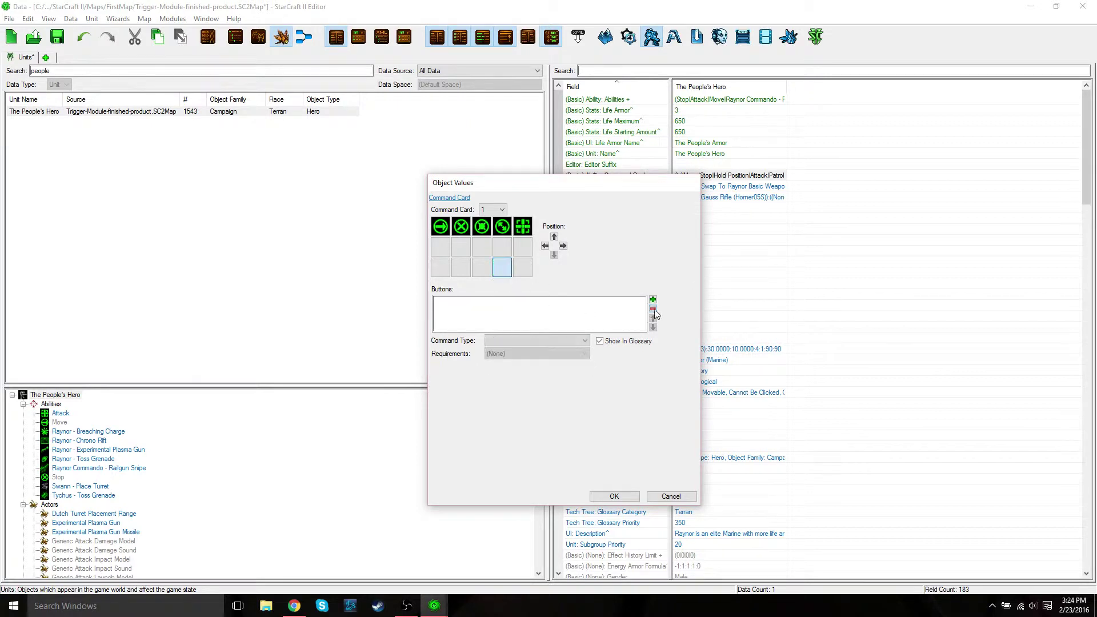
click(442, 268)
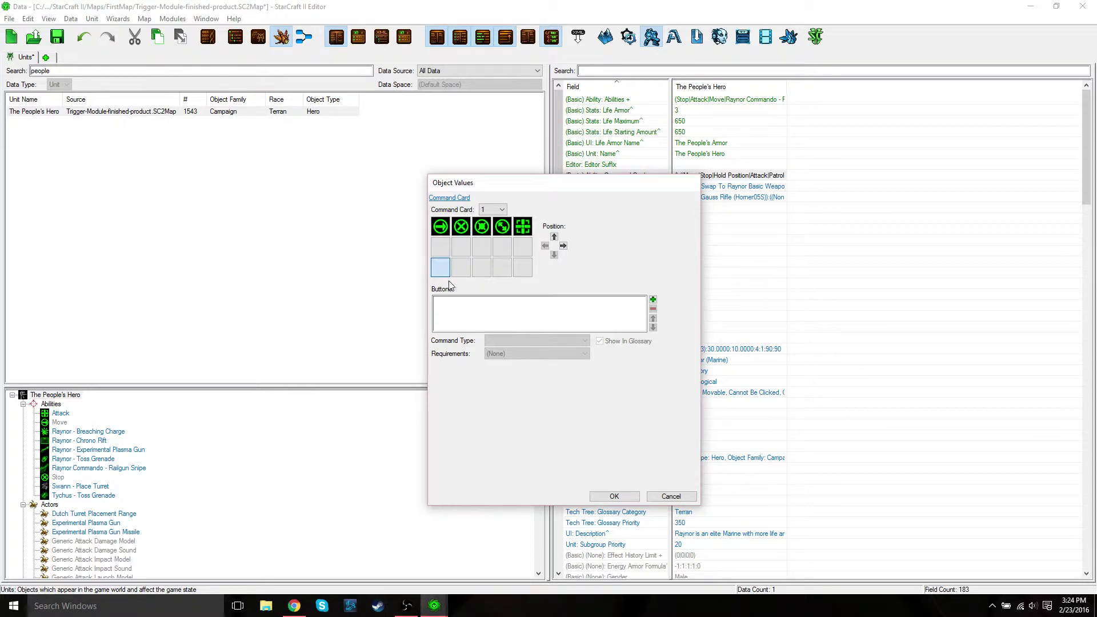
click(653, 300)
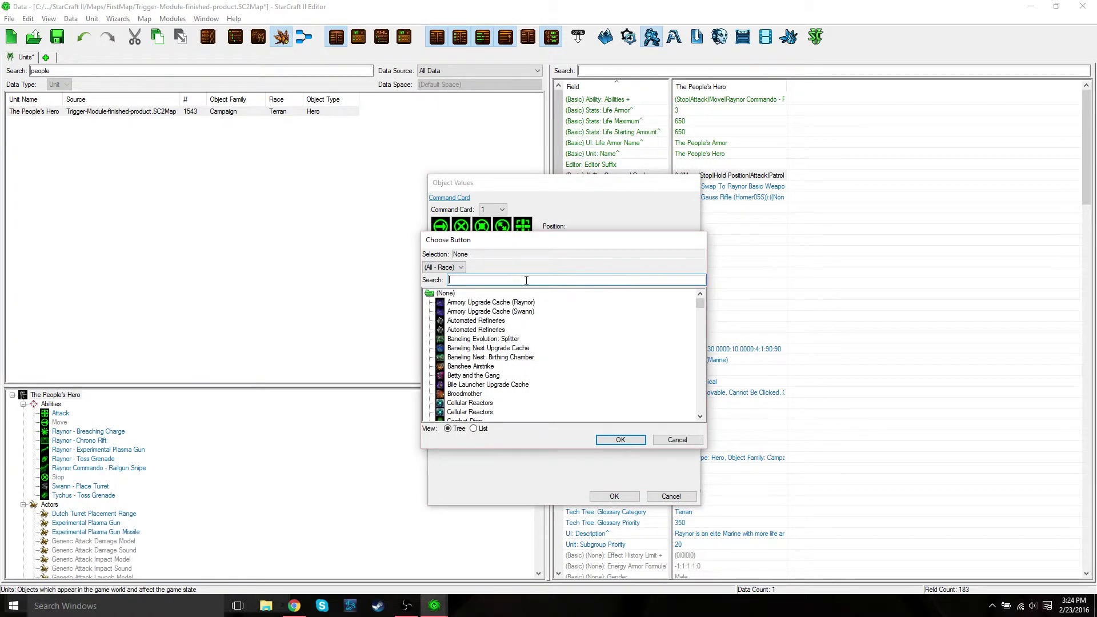
text(pene)
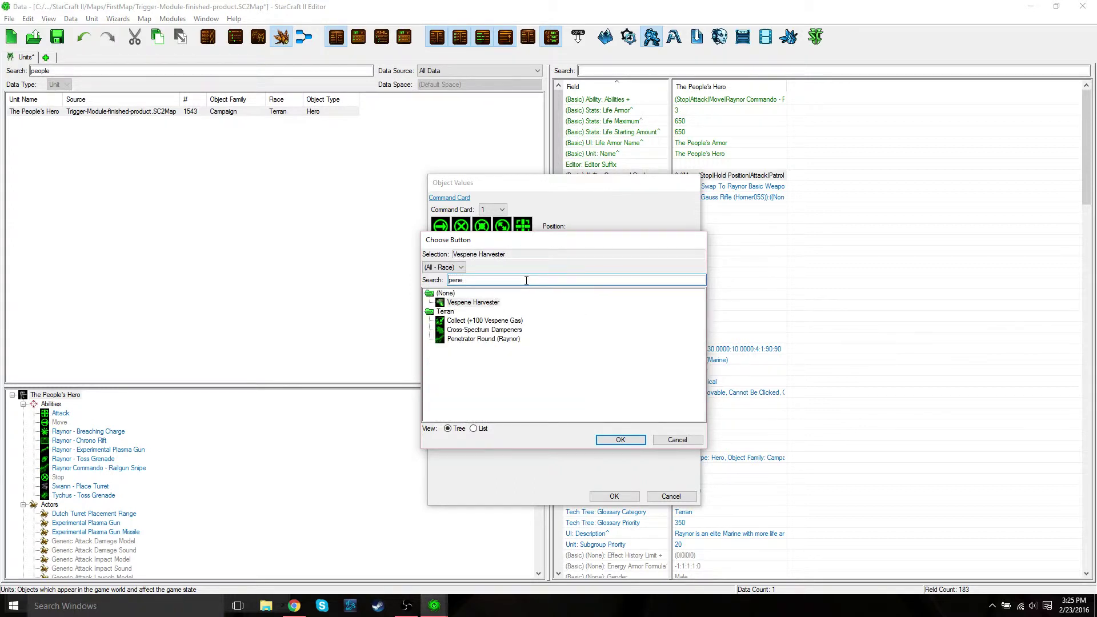
click(489, 339)
click(632, 441)
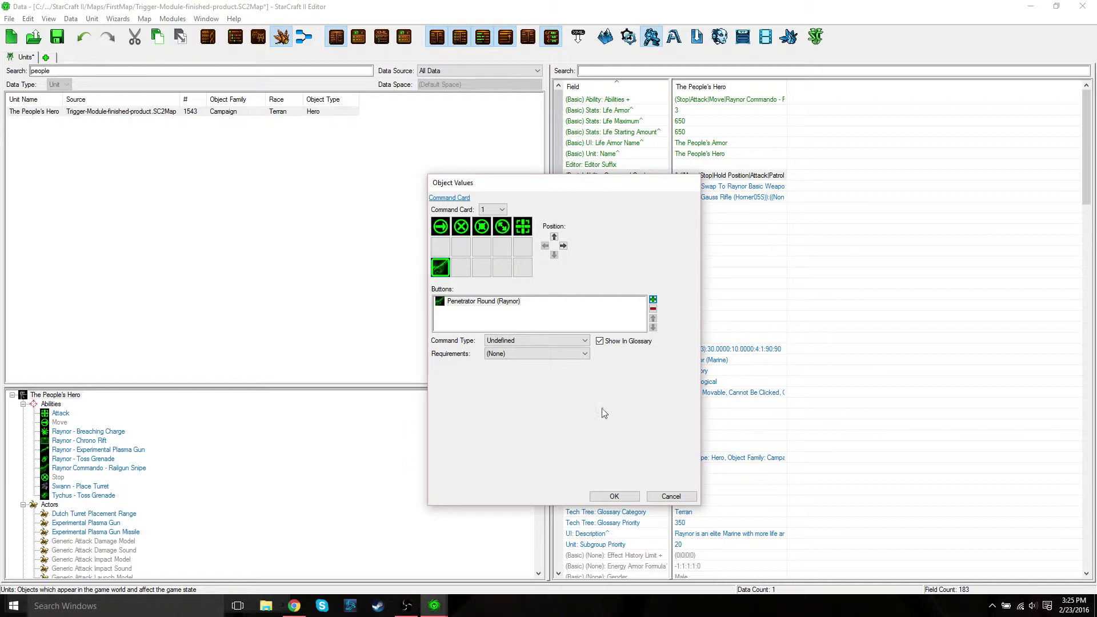
- Make the Penetrator Round button an Ability Command using Raynor Commando - Railgun Snipe
click(554, 340)
click(521, 352)
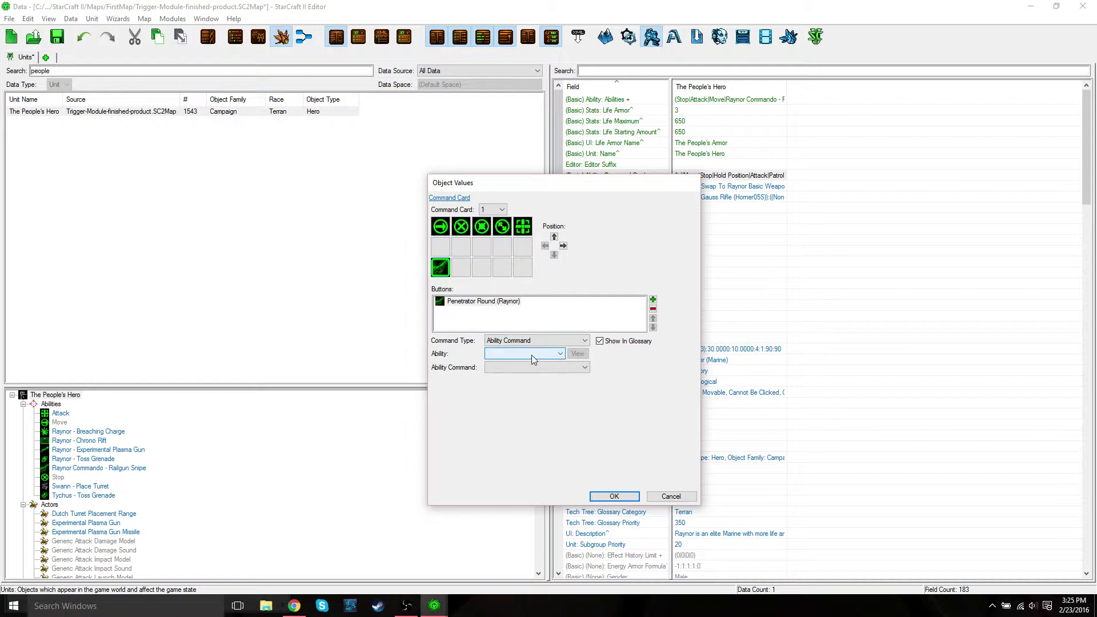
click(537, 339)
click(537, 340)
click(514, 354)
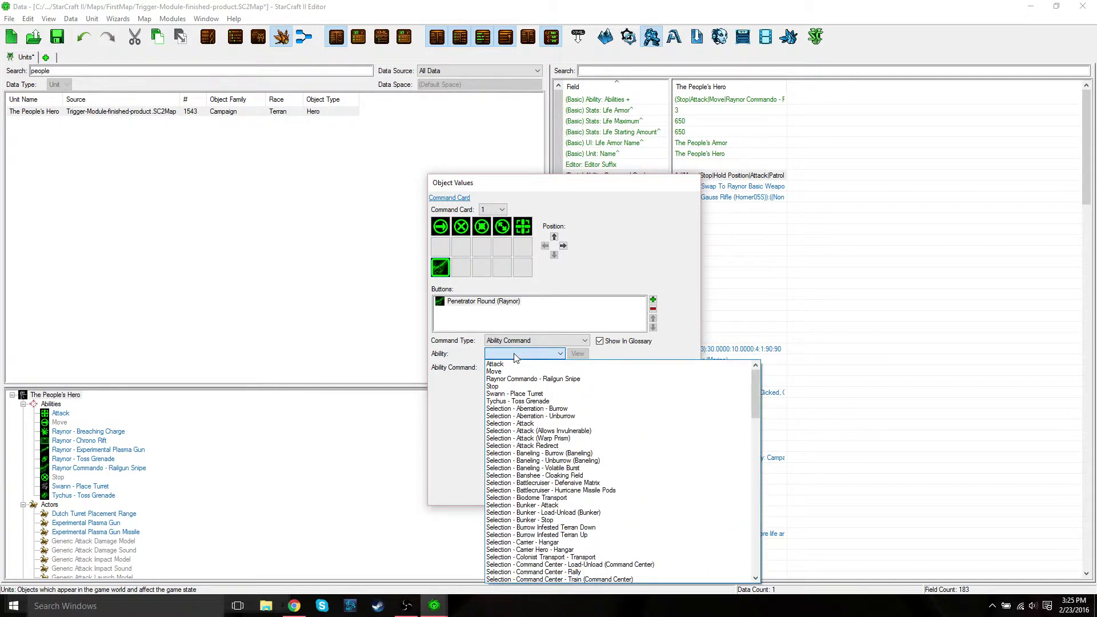
key(r)
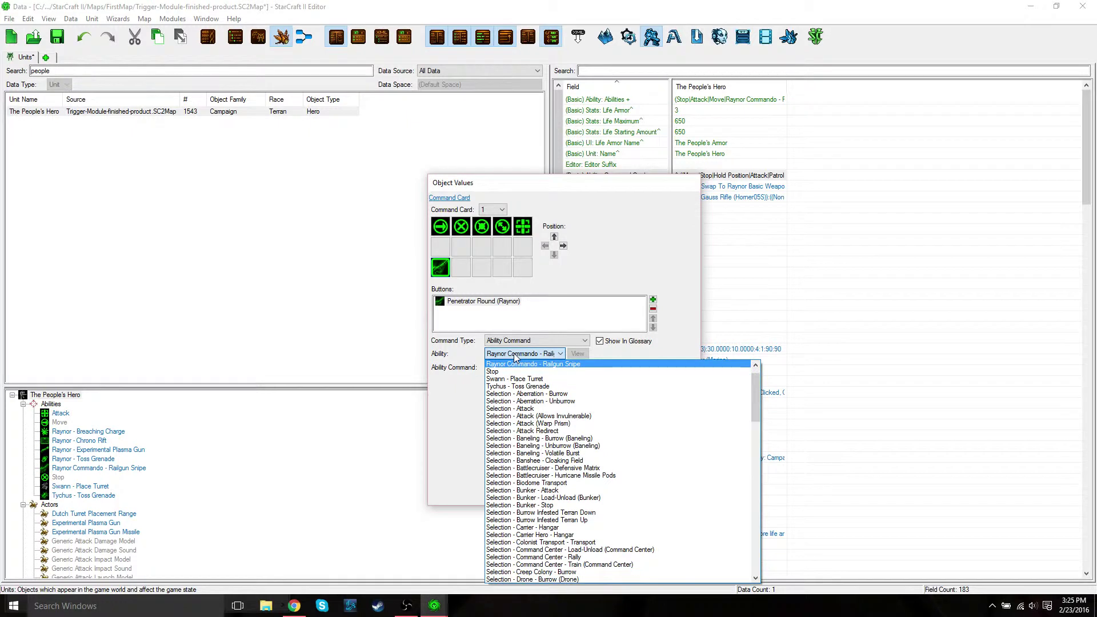
click(521, 367)
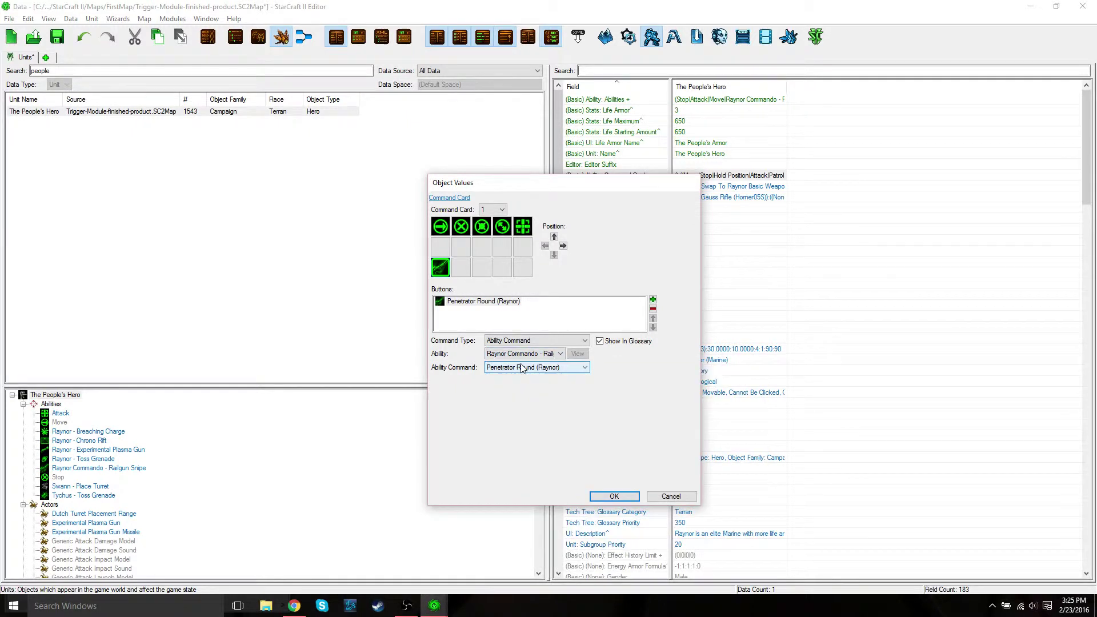
- Add a Toss Shredder Grenade (Tychus) button to the next empty command card slot
click(463, 269)
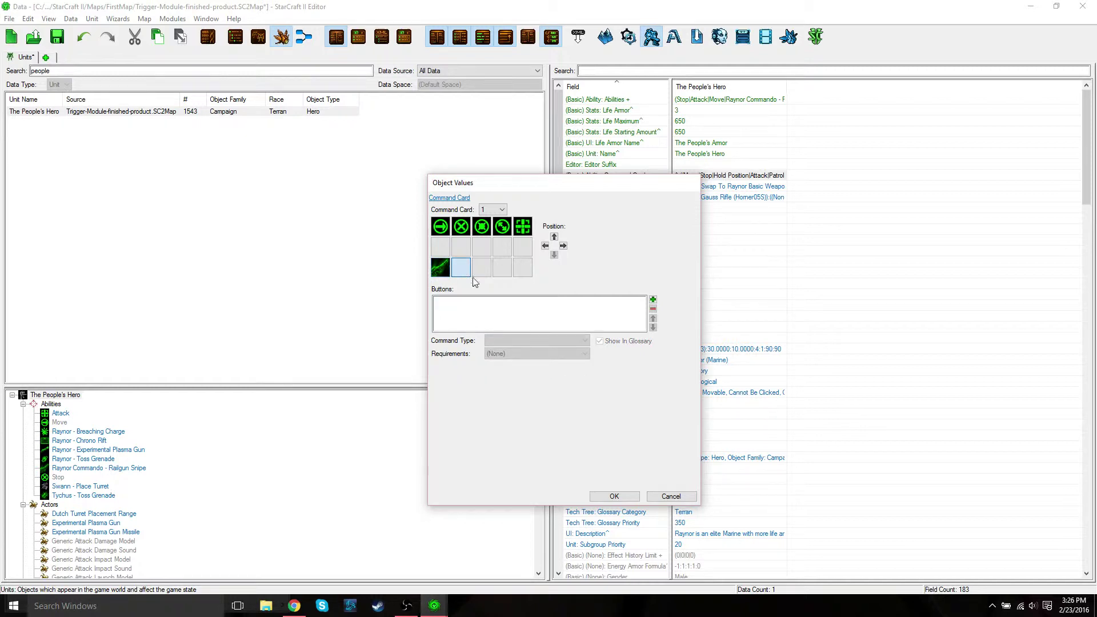
click(653, 300)
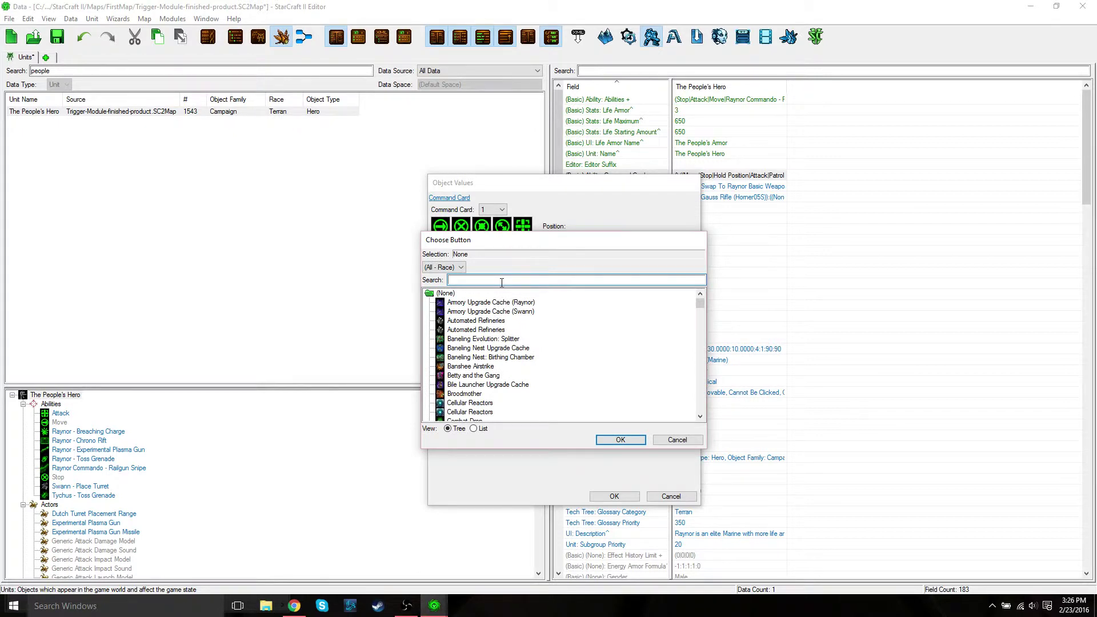
text(tyc)
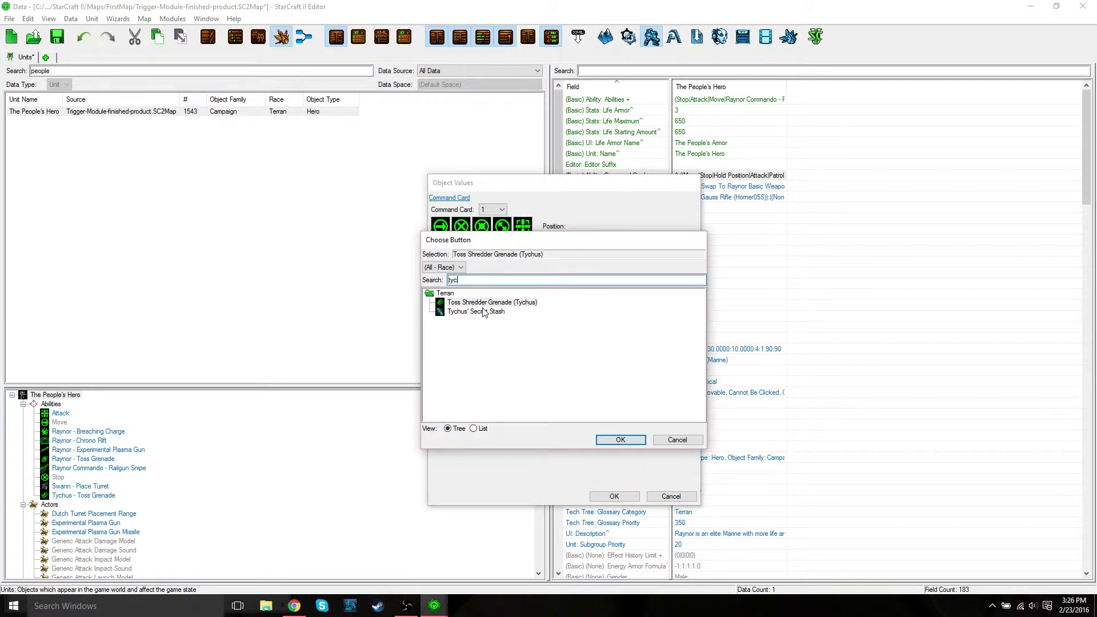
click(480, 303)
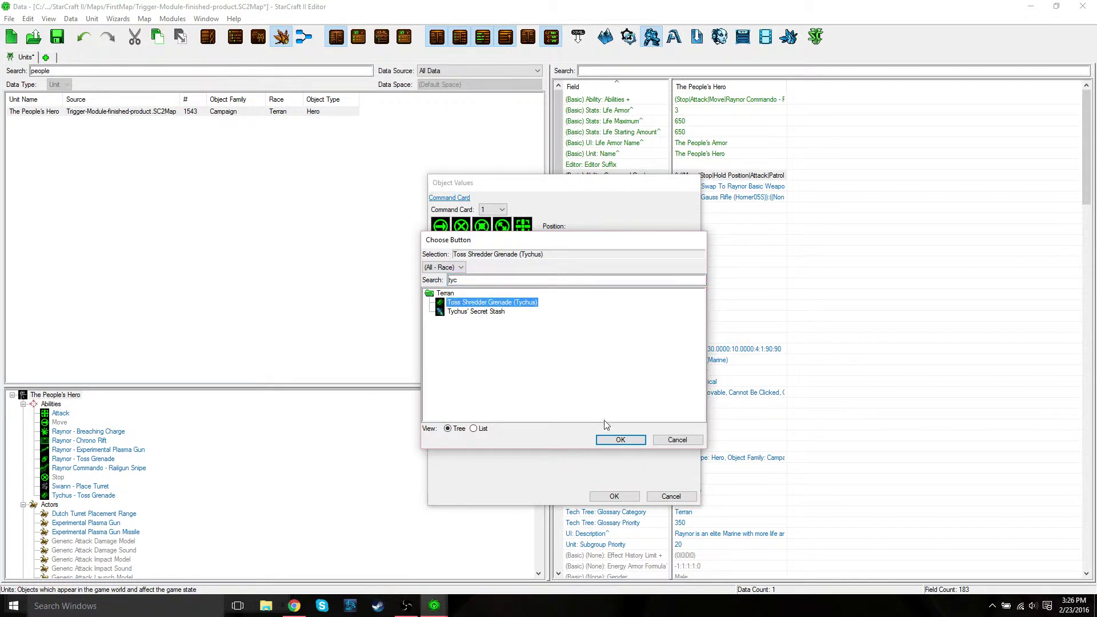
click(620, 441)
- Make the grenade button an Ability Command linked to Tychus - Toss Grenade
click(518, 341)
click(521, 351)
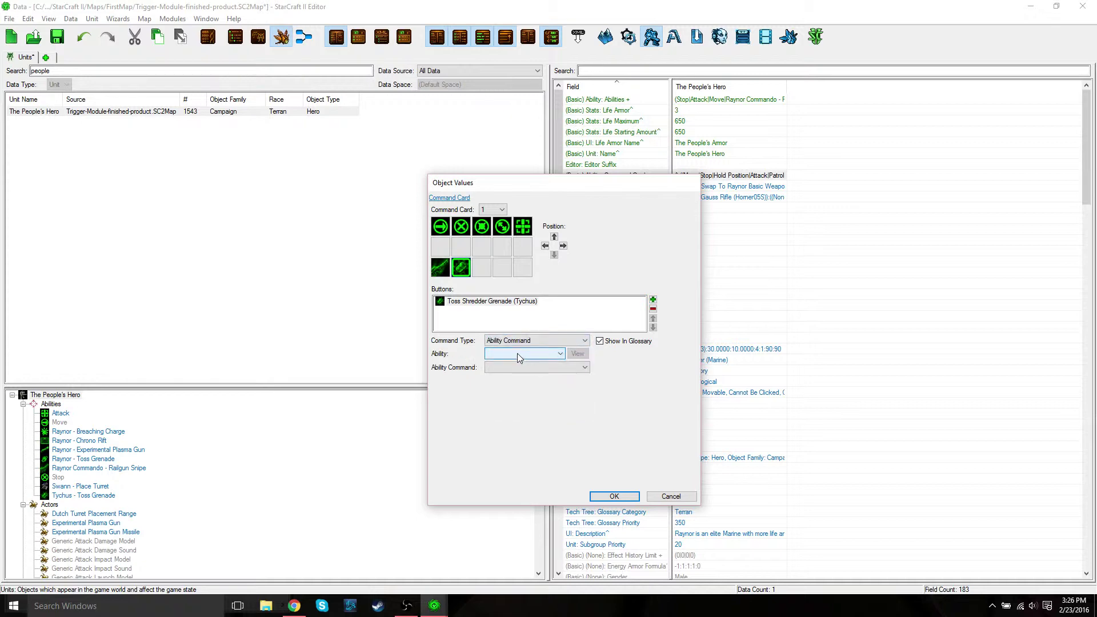
click(519, 355)
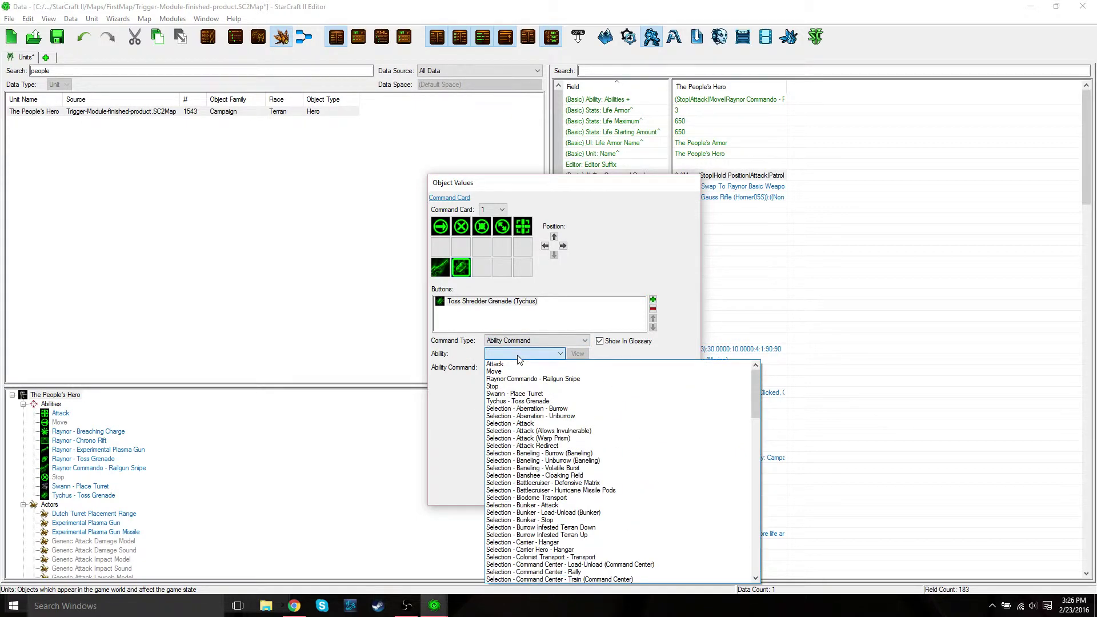
text(t)
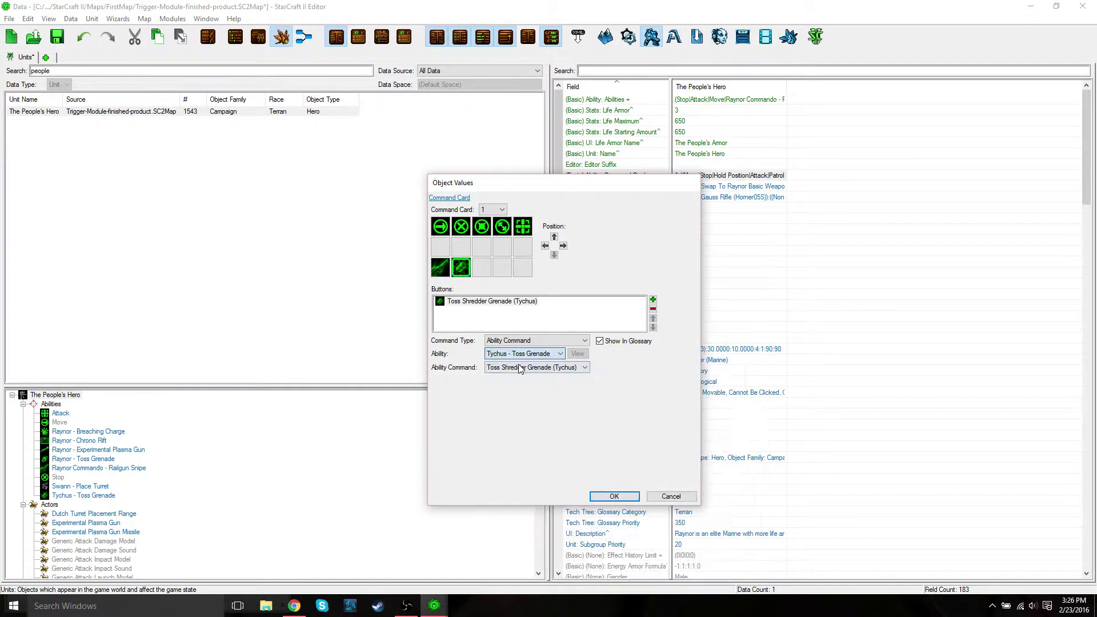
click(520, 366)
click(481, 268)
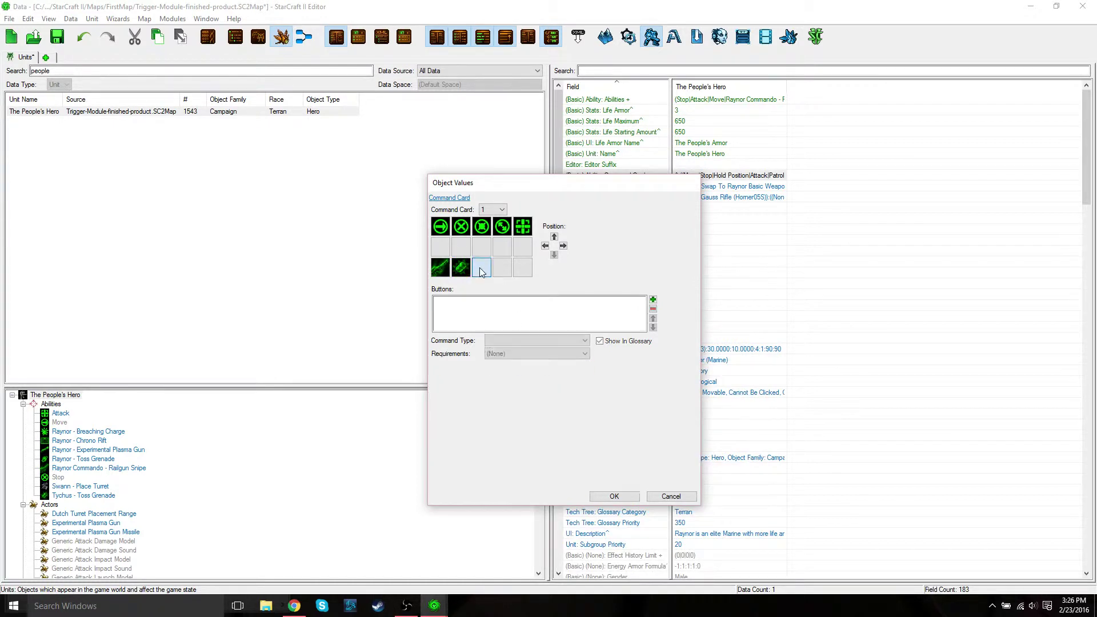
- Search 'place' and add a Place Flaming Betty (Dutch) button to the slot
click(654, 301)
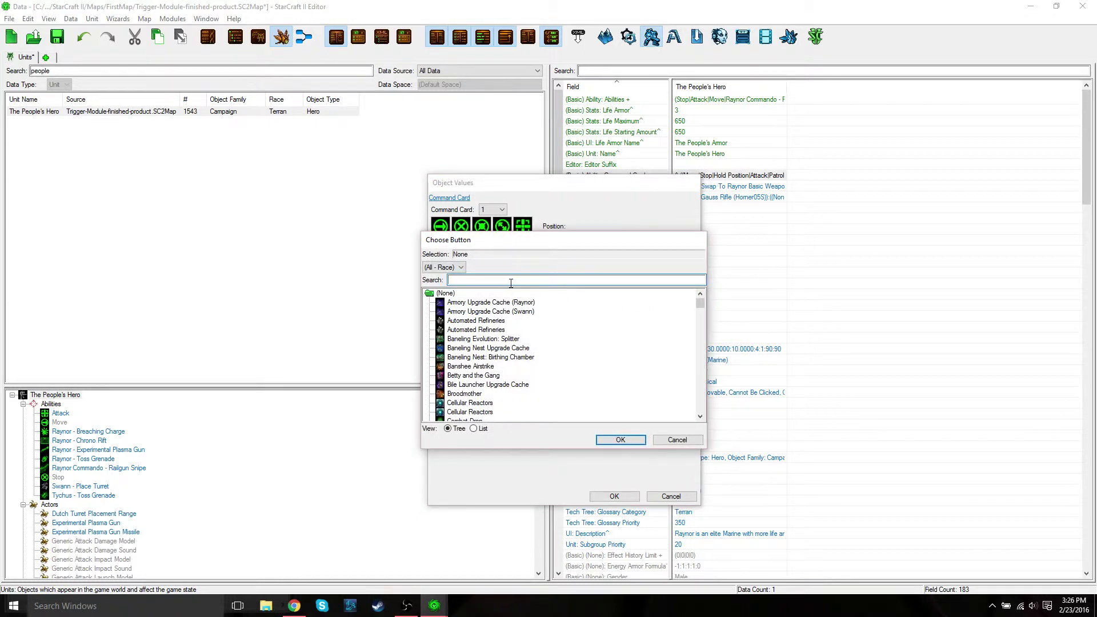
text(place)
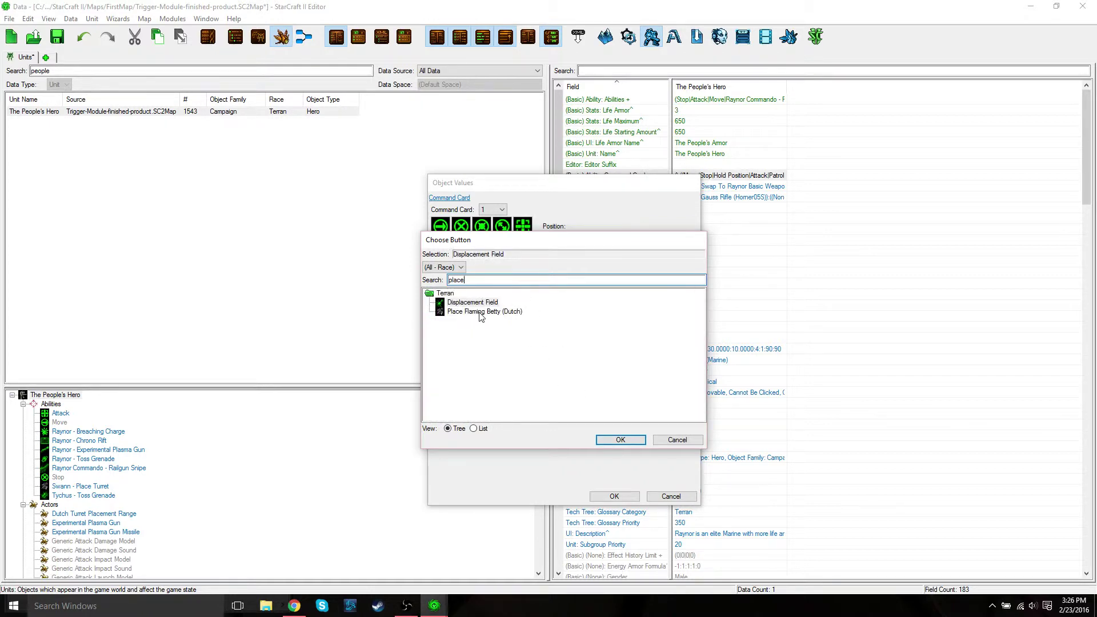
click(480, 312)
click(621, 440)
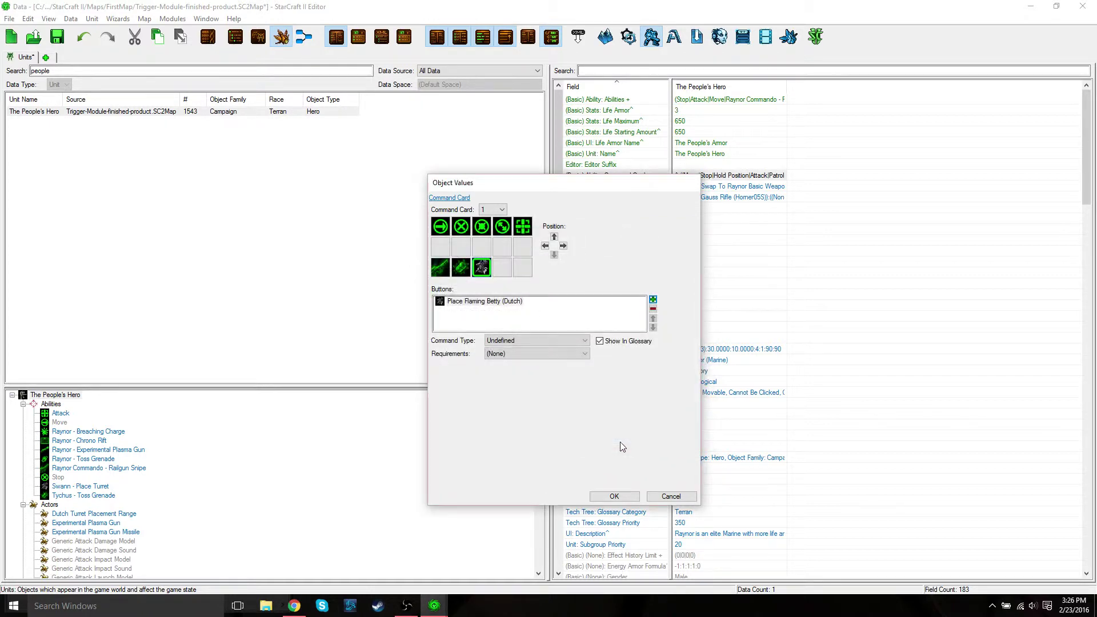
- Make the Flaming Betty button an Ability Command linked to Swann - Place Turret
click(514, 341)
click(525, 357)
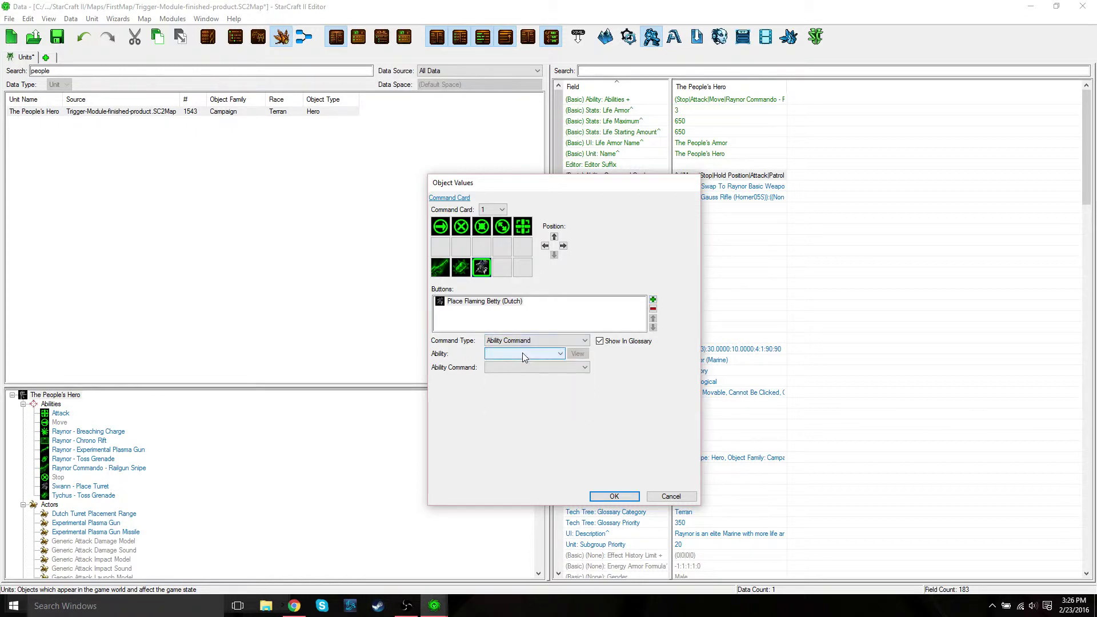
click(522, 355)
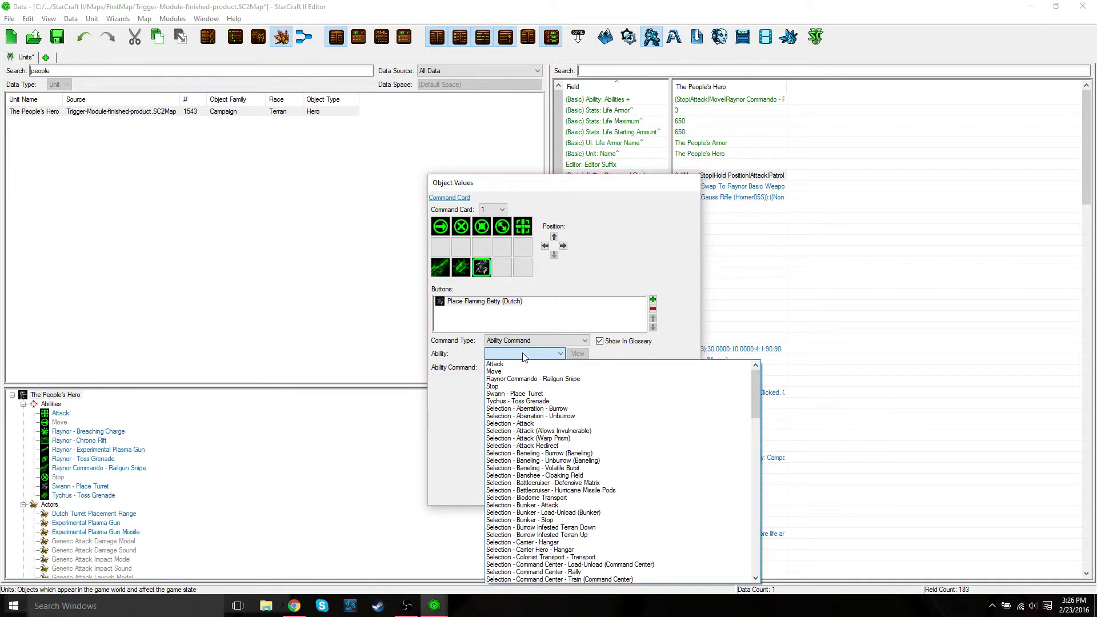
text(sw)
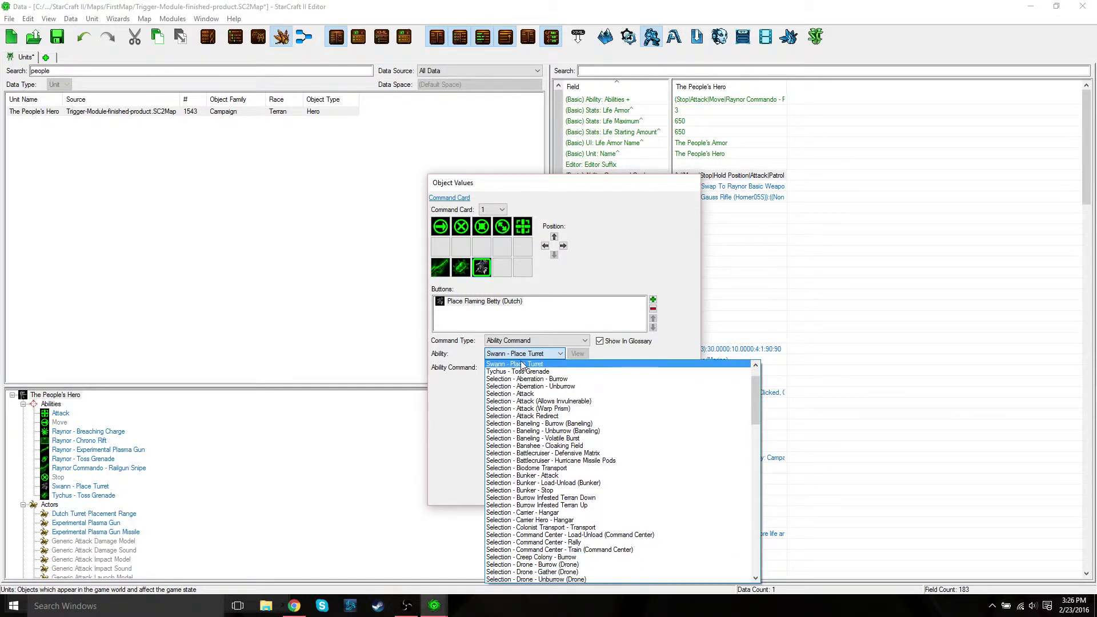
click(521, 365)
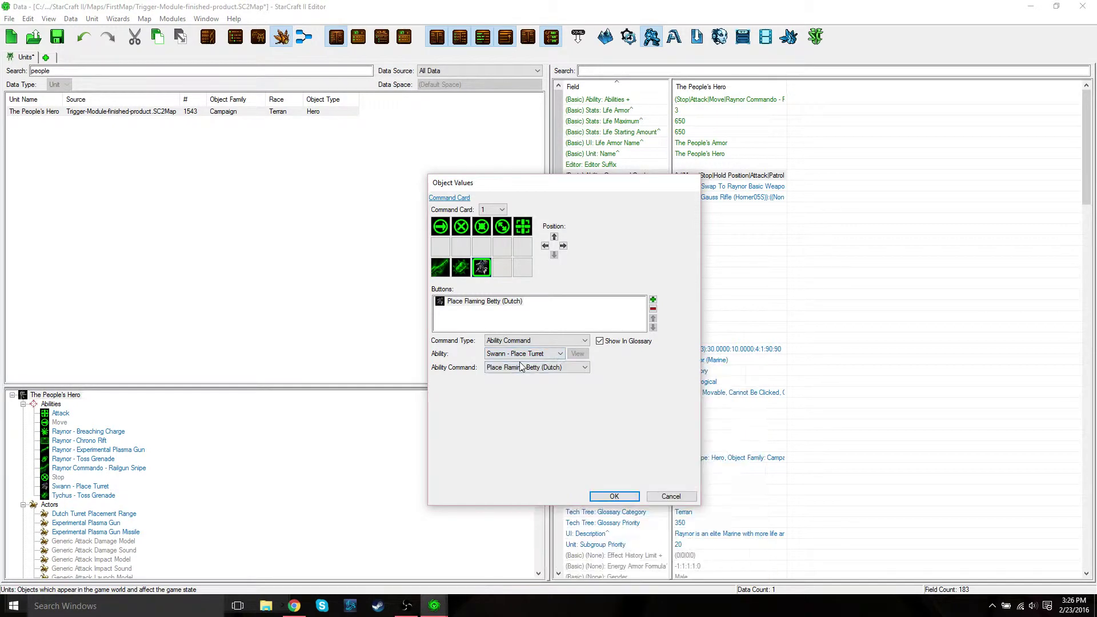
- Accept the command card changes, then reopen the hero's card to verify and cancel
click(615, 495)
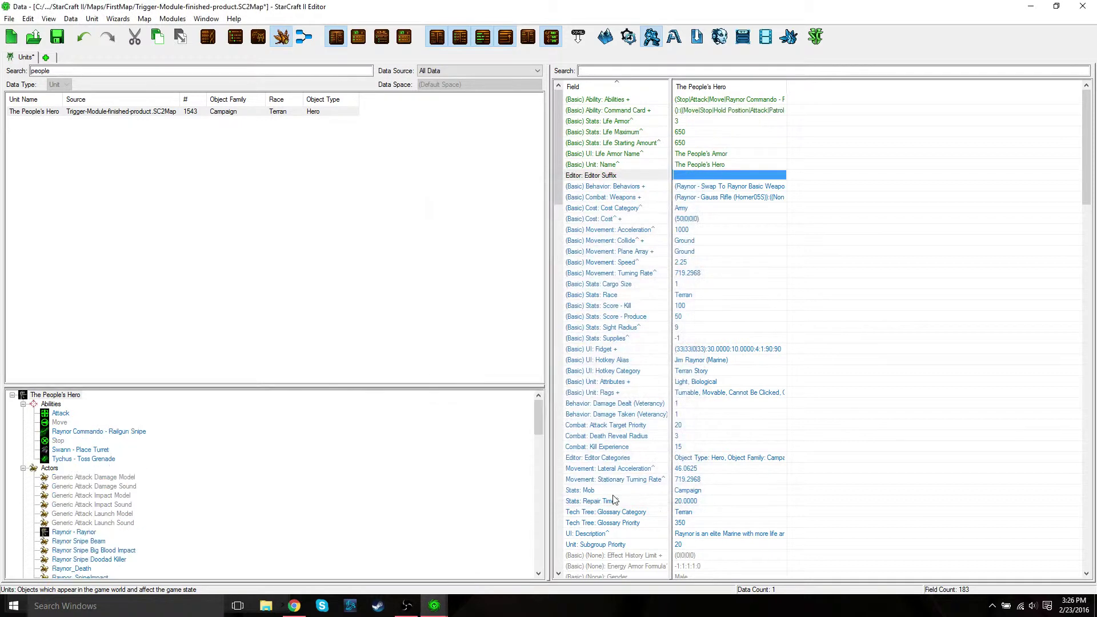
double_click(713, 112)
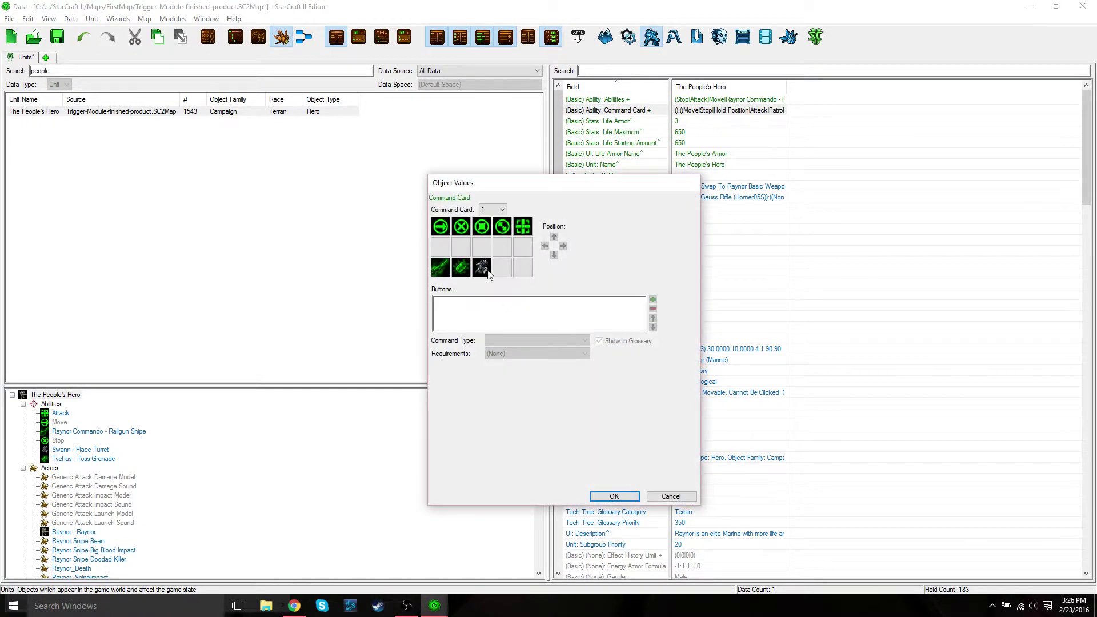
click(672, 497)
- Save the map and launch it with Test Document
click(9, 19)
click(137, 103)
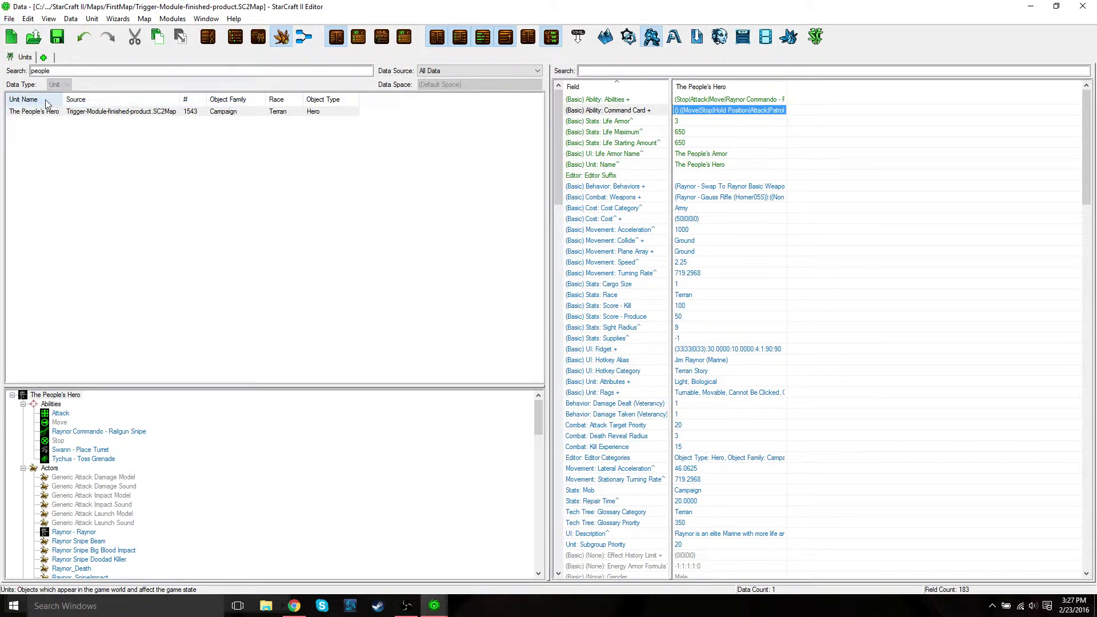
click(816, 36)
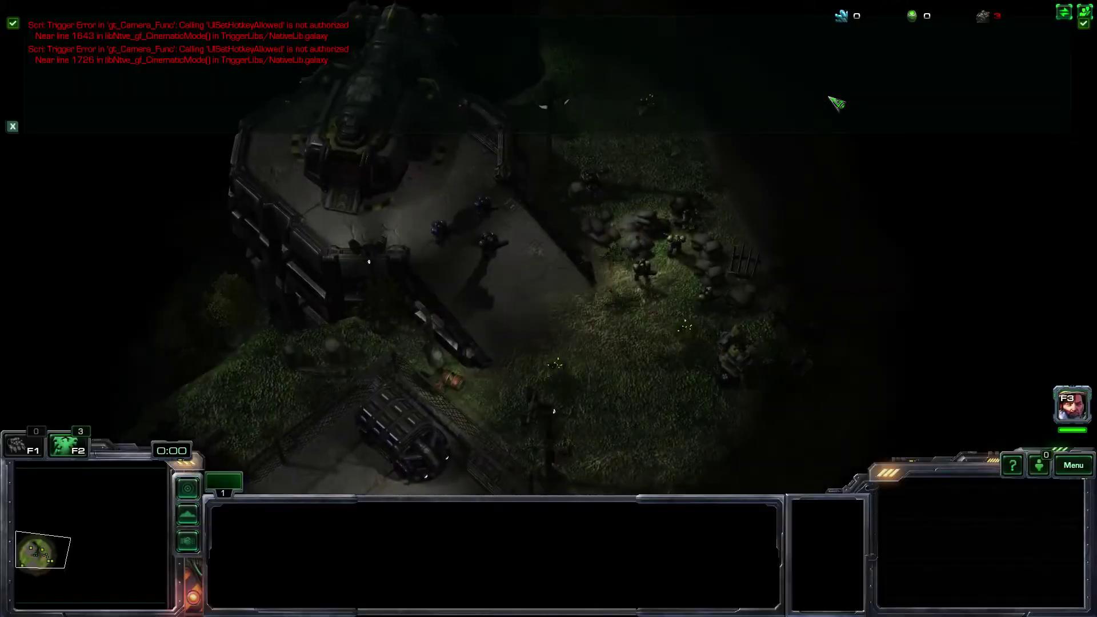
- Hide trigger error messages, select The People's Hero and move it along the road
click(12, 23)
click(483, 239)
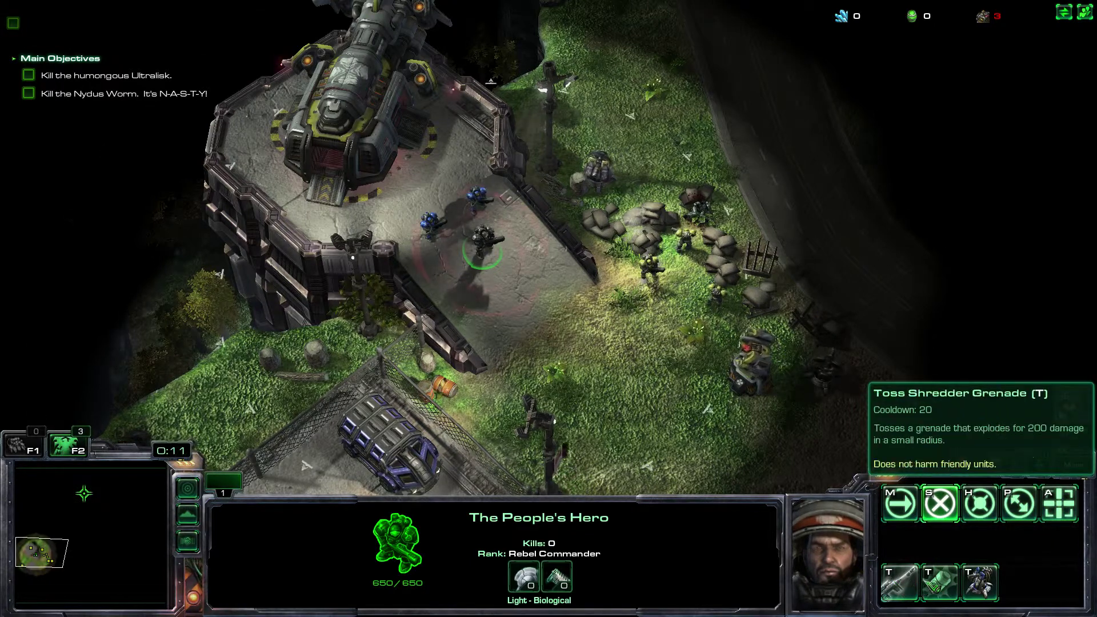
click(940, 583)
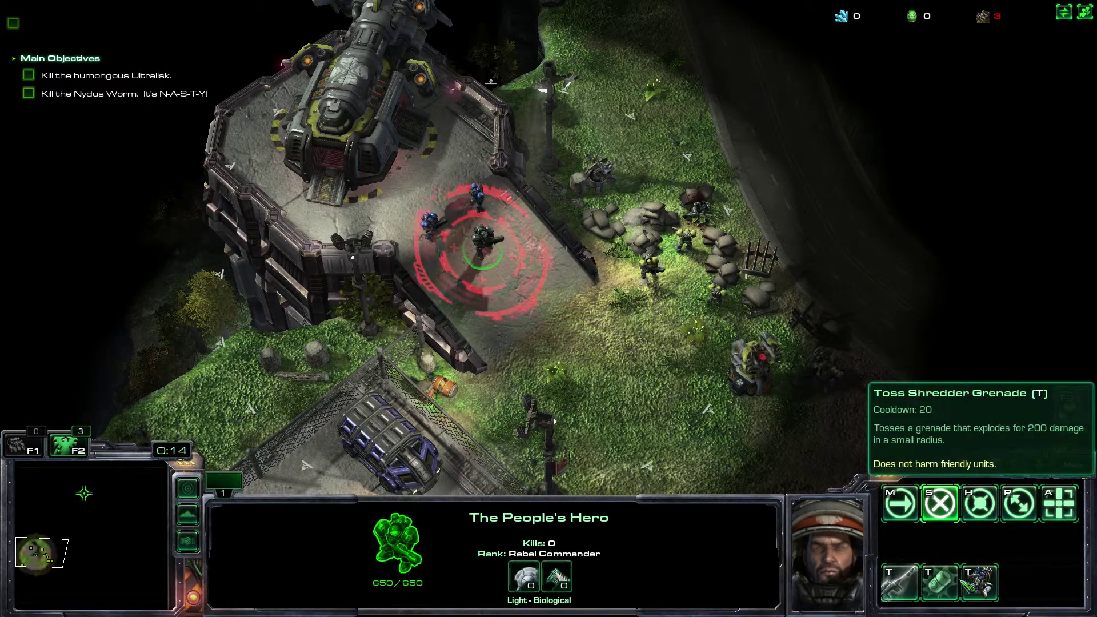
right_click(940, 584)
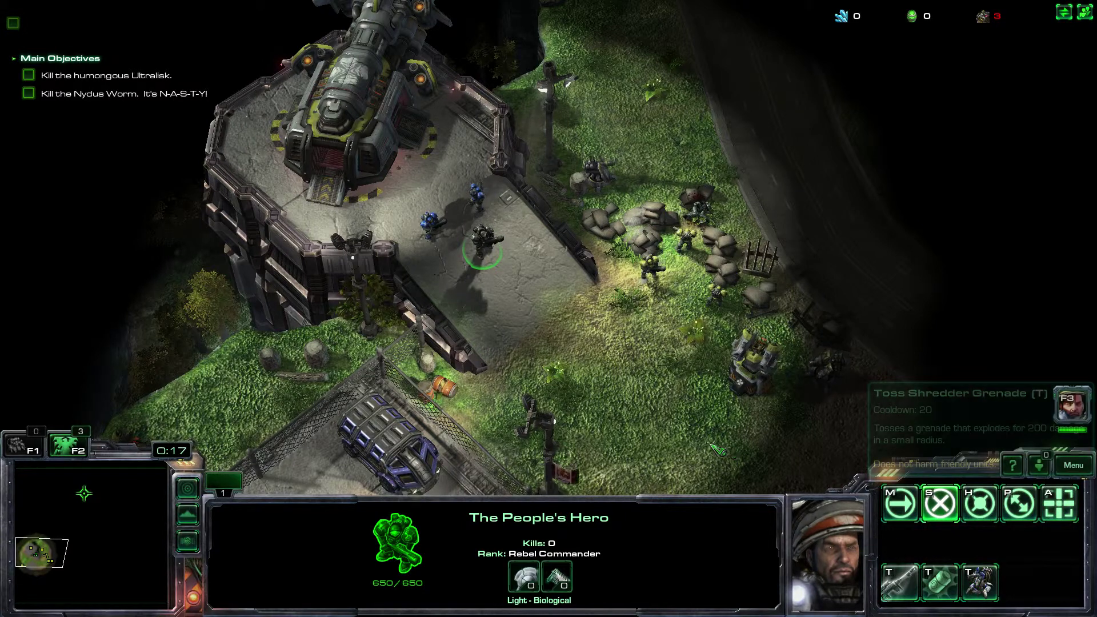
right_click(817, 446)
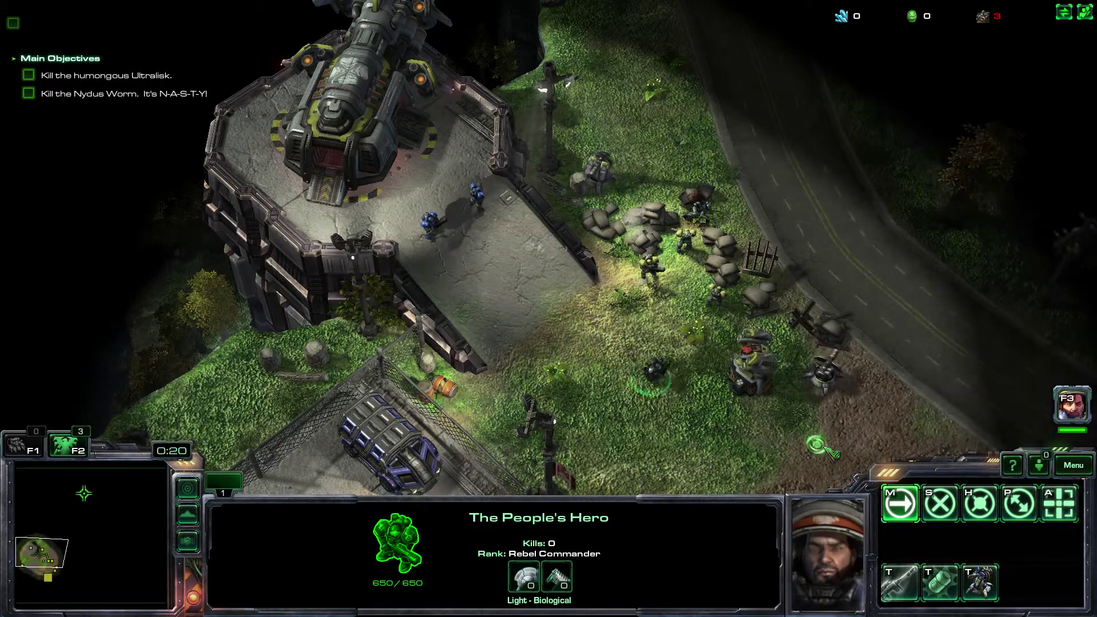
key(s)
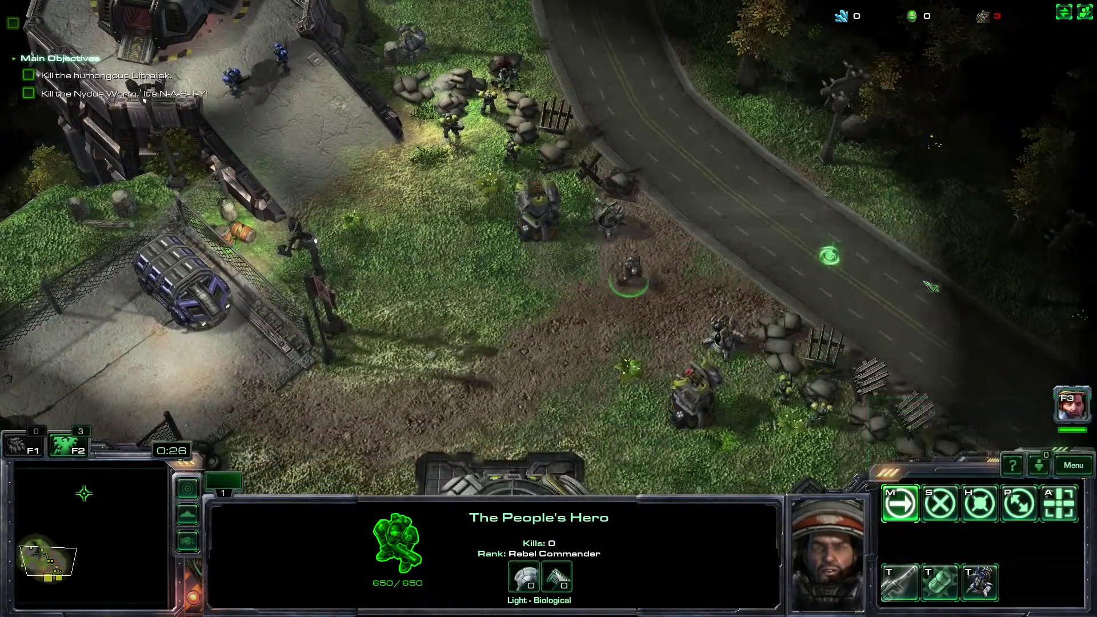
right_click(902, 293)
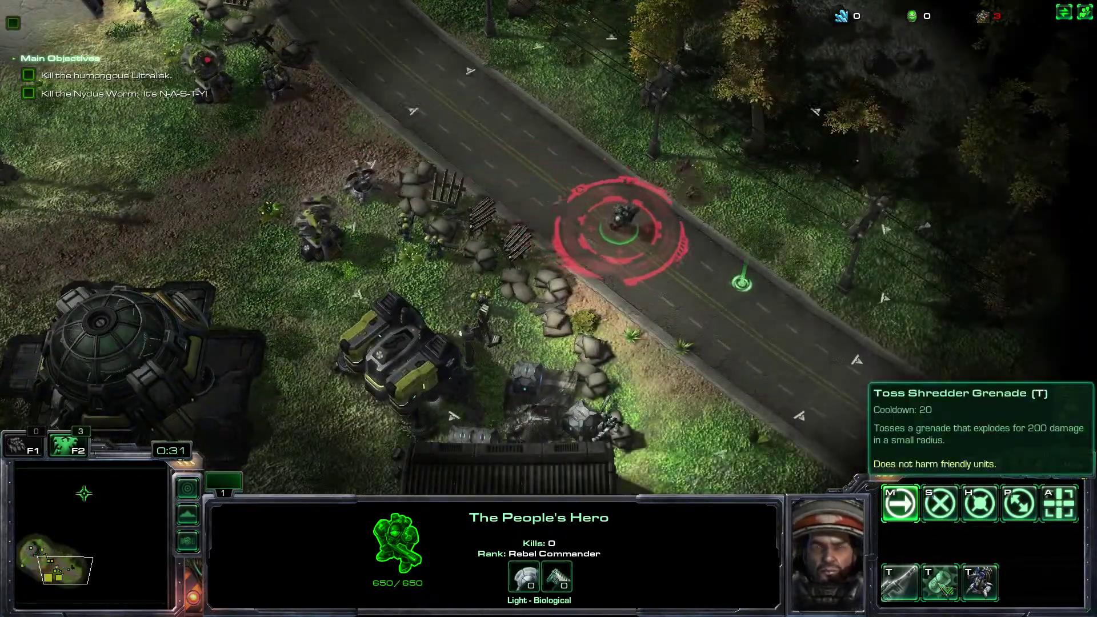
- Throw a Shredder Grenade, place a Flaming Betty and fire Penetrator Round at the enemy
click(941, 583)
click(734, 178)
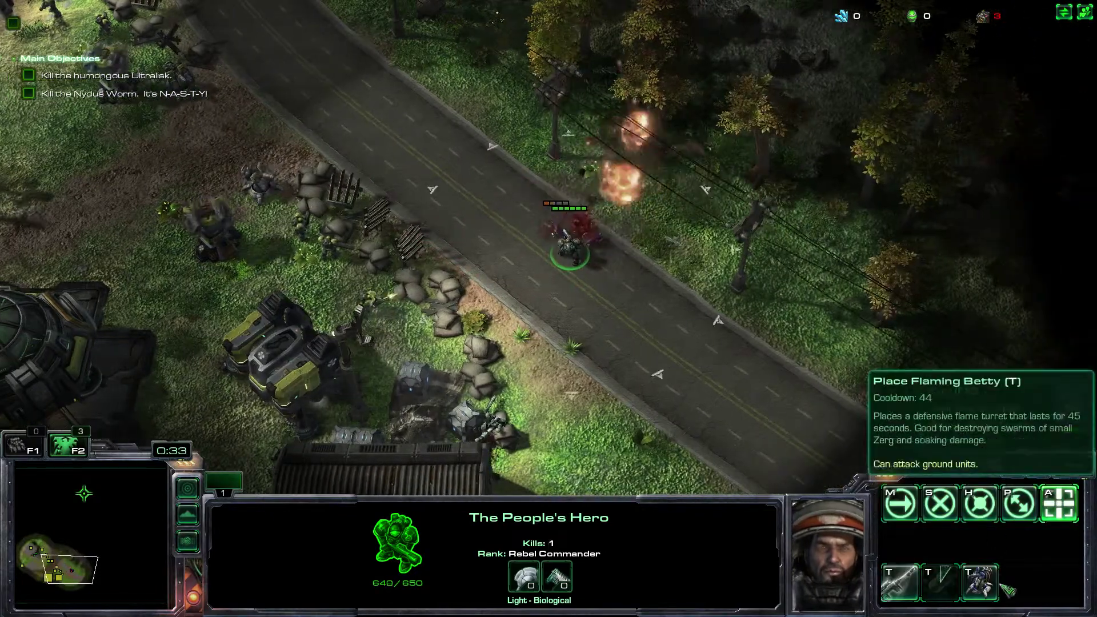
click(980, 583)
click(751, 399)
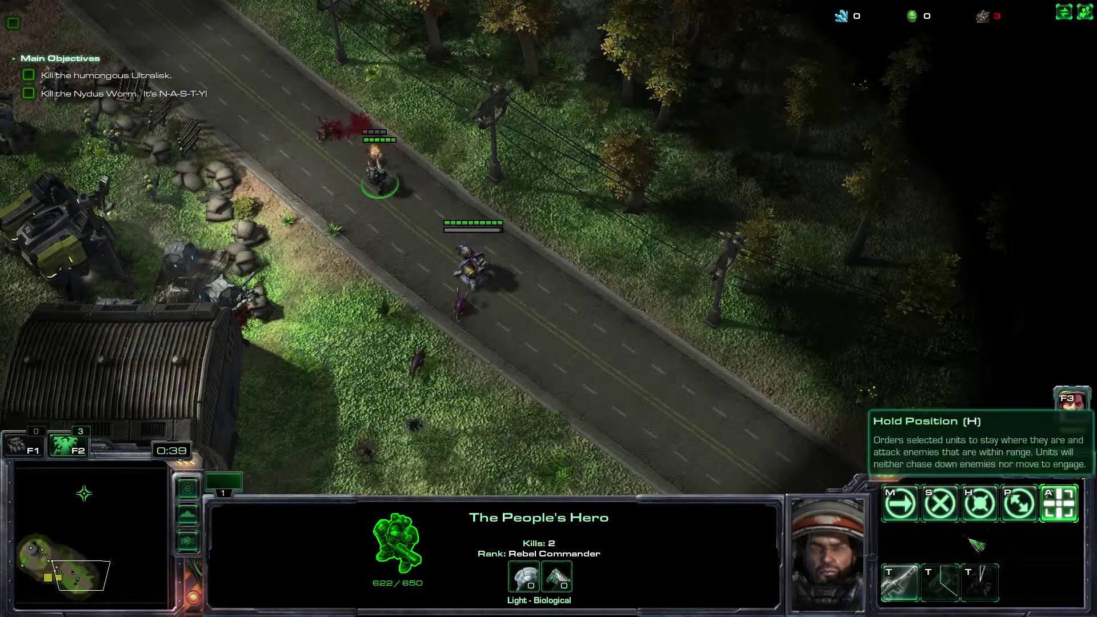
click(900, 583)
click(430, 298)
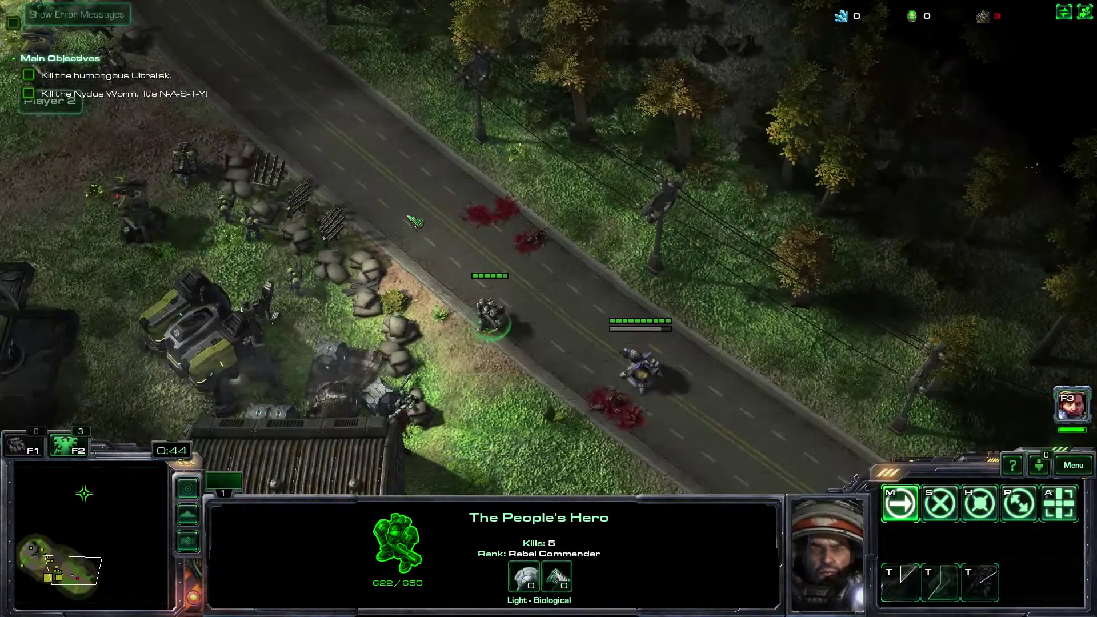
- Move the hero up, down and across the road during the test
right_click(417, 215)
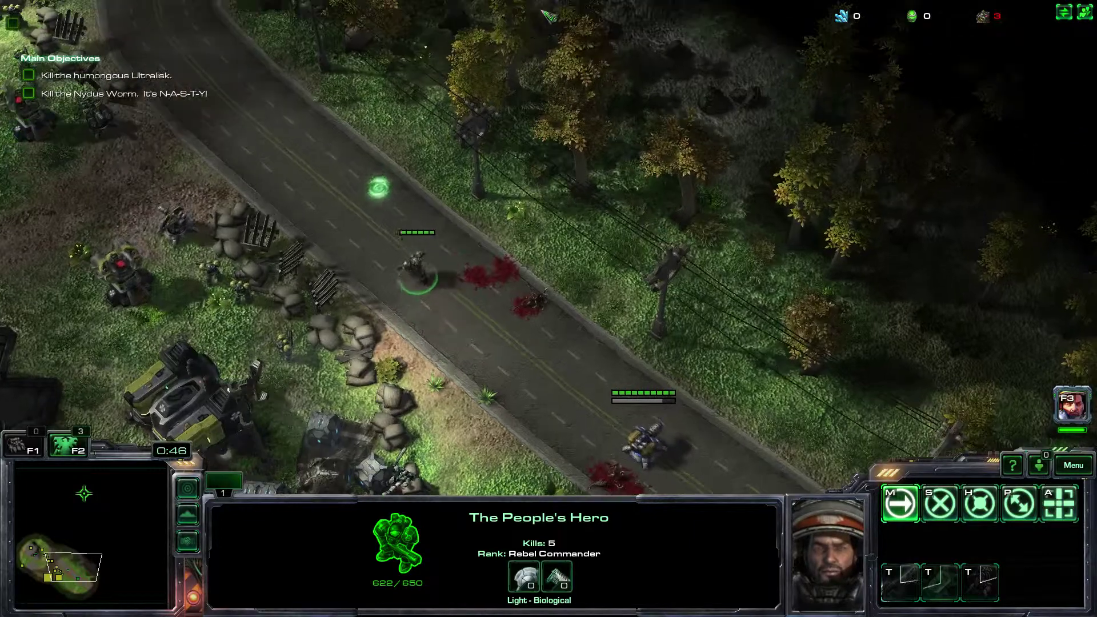
right_click(436, 318)
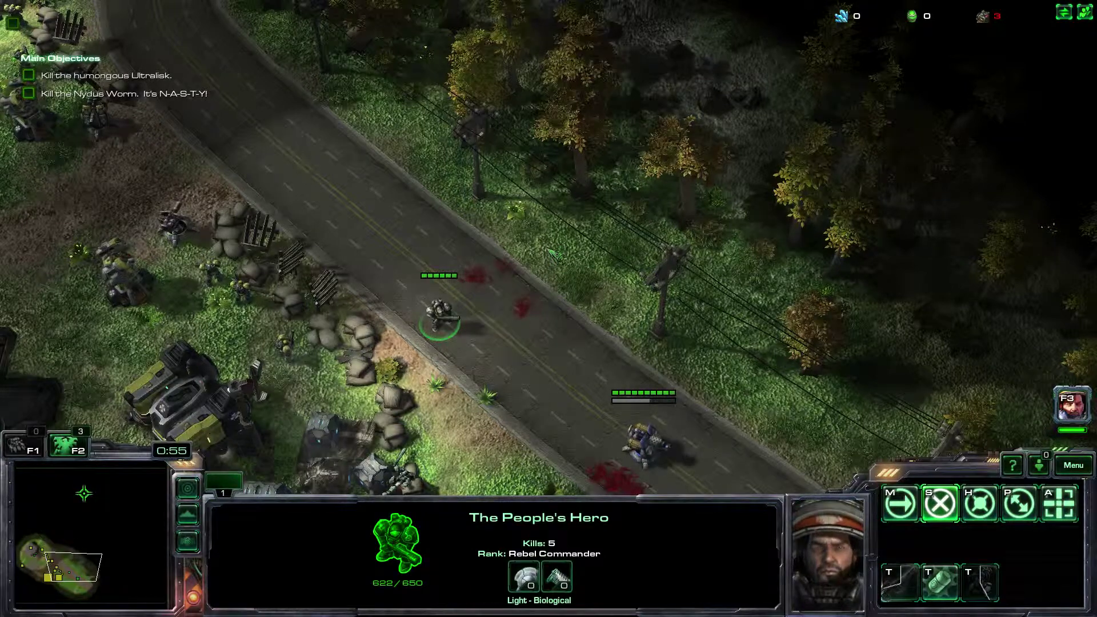
right_click(570, 246)
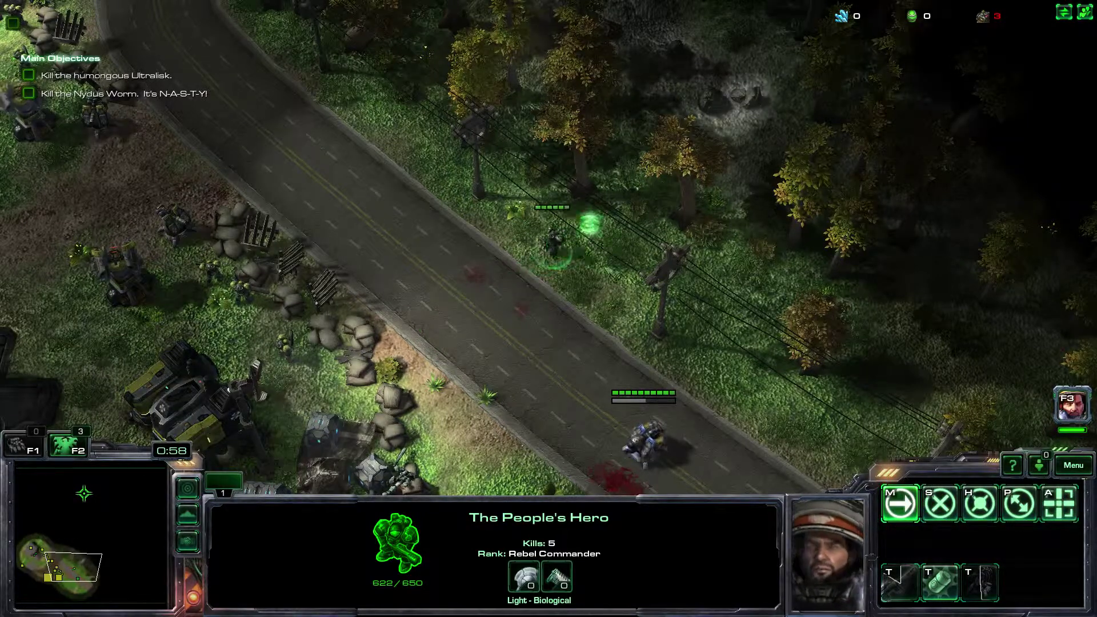
right_click(457, 351)
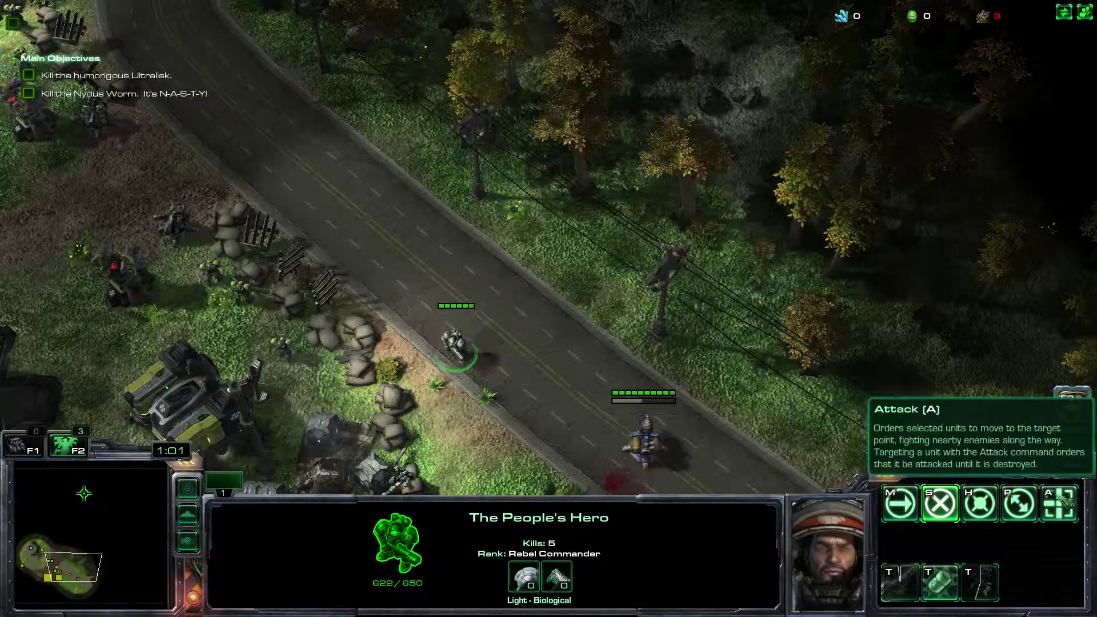